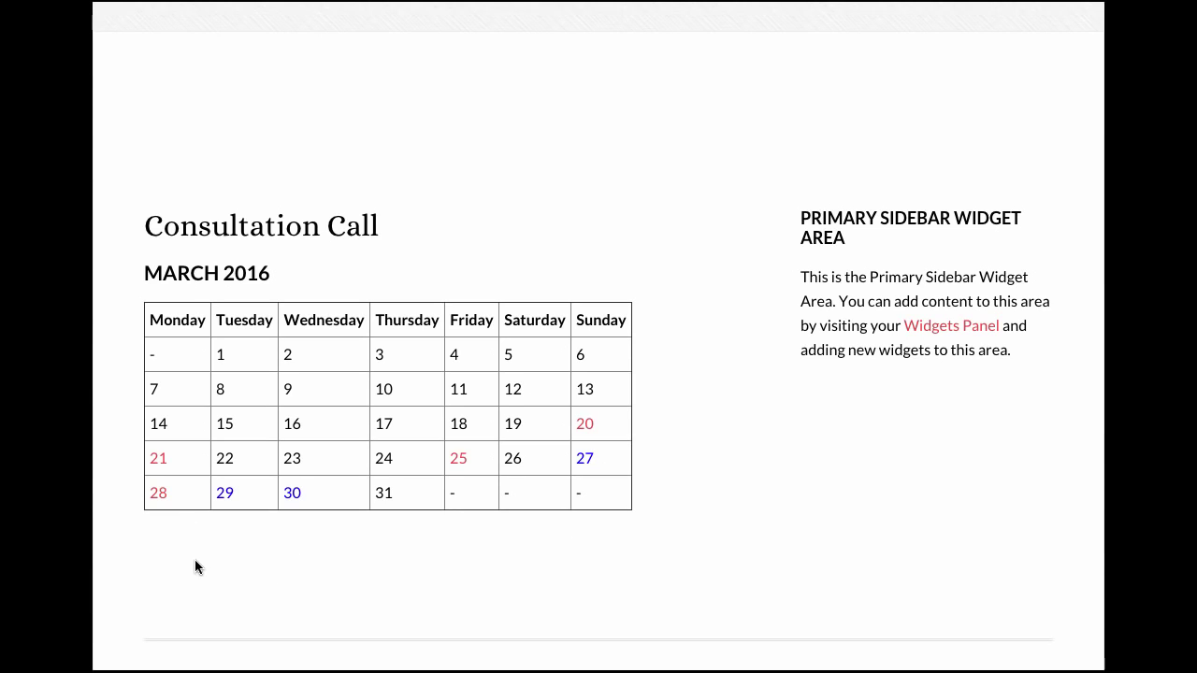
# - Choose March 21, 2016 in the Consultation Call calendar and review its appointment times and prices
pyautogui.click(160, 467)
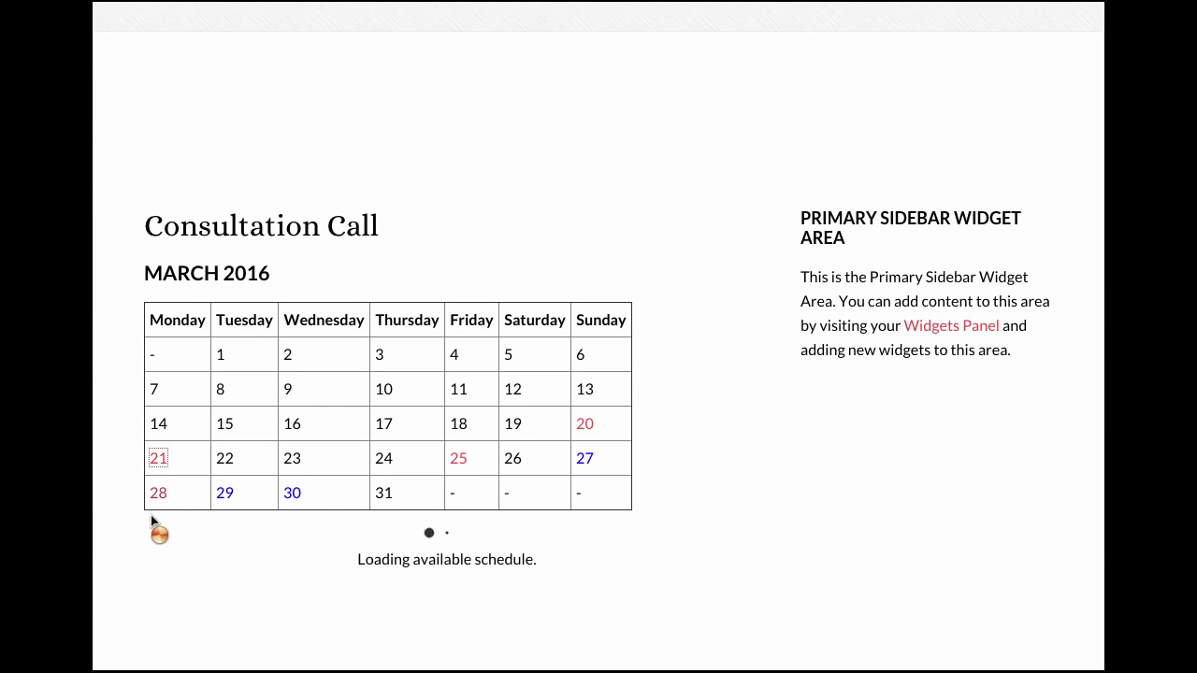
pyautogui.scroll(-1, 152, 521)
pyautogui.scroll(-1, 152, 521)
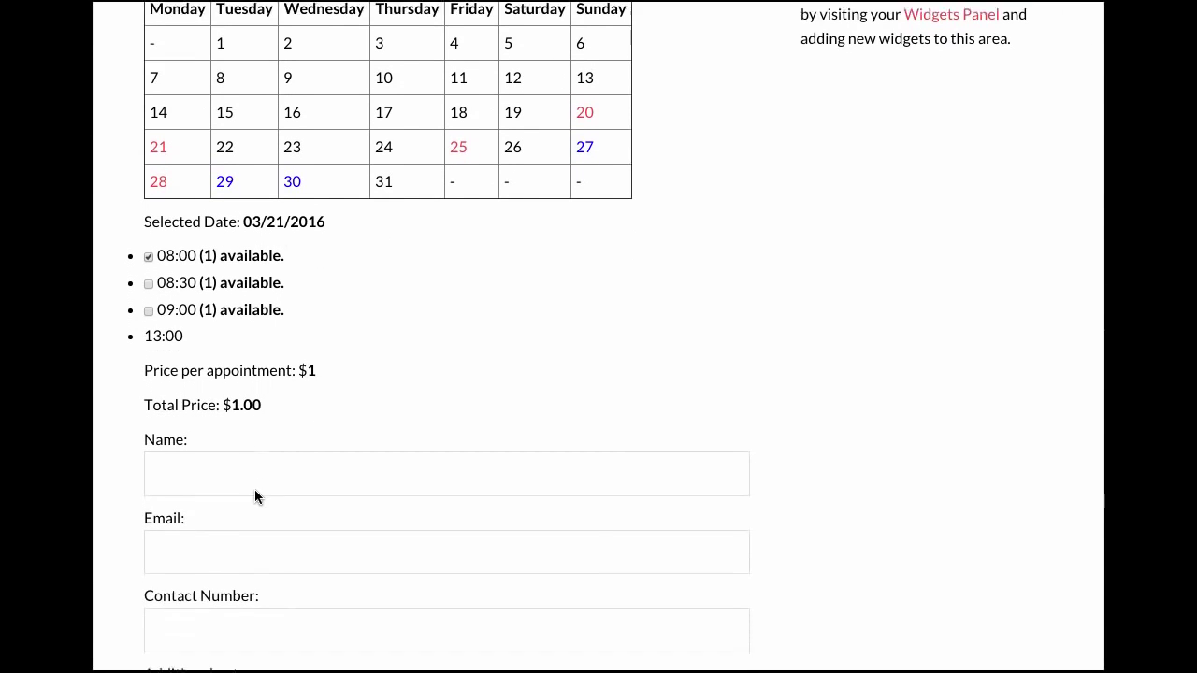
pyautogui.scroll(-1, 254, 490)
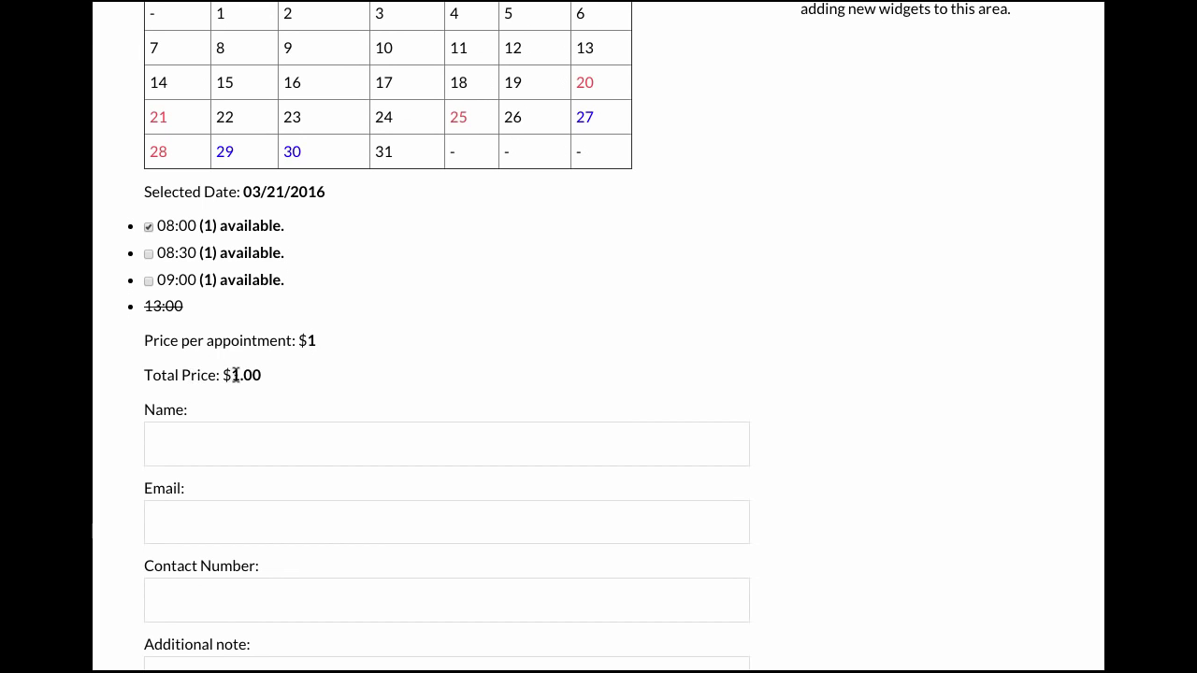
pyautogui.scroll(-3, 246, 375)
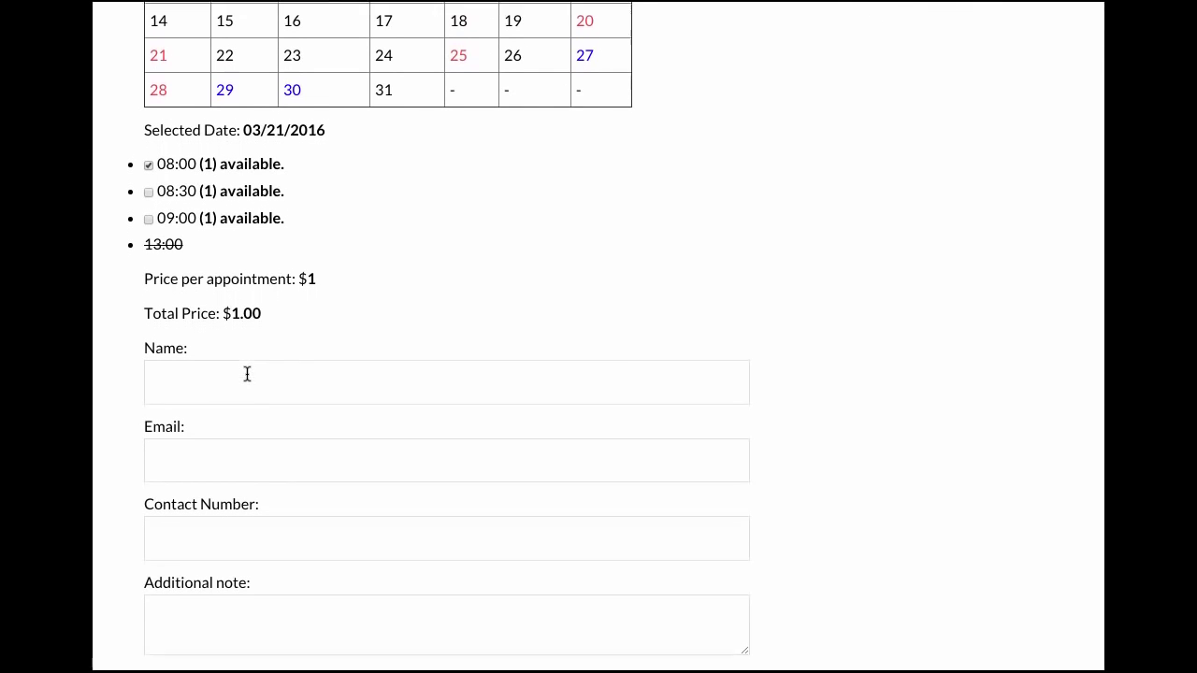
pyautogui.scroll(-2, 246, 374)
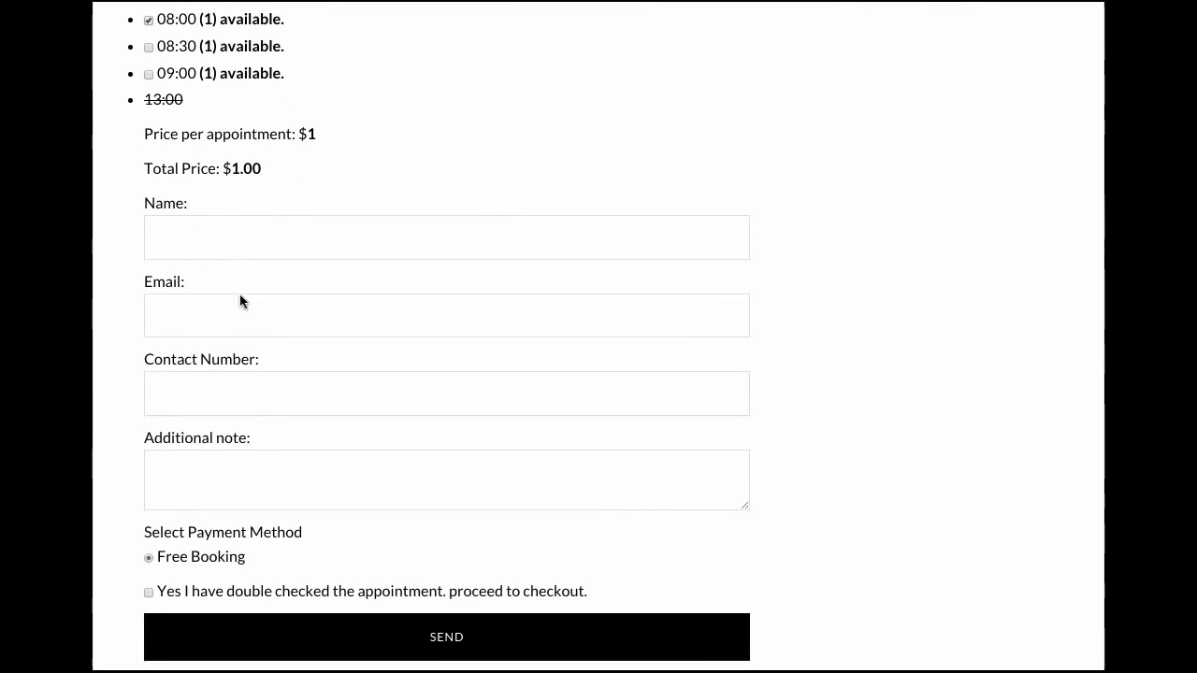
# - Examine the booking form's name, email, contact number, additional note, payment method and double-check confirmation fields
pyautogui.click(181, 233)
pyautogui.click(182, 300)
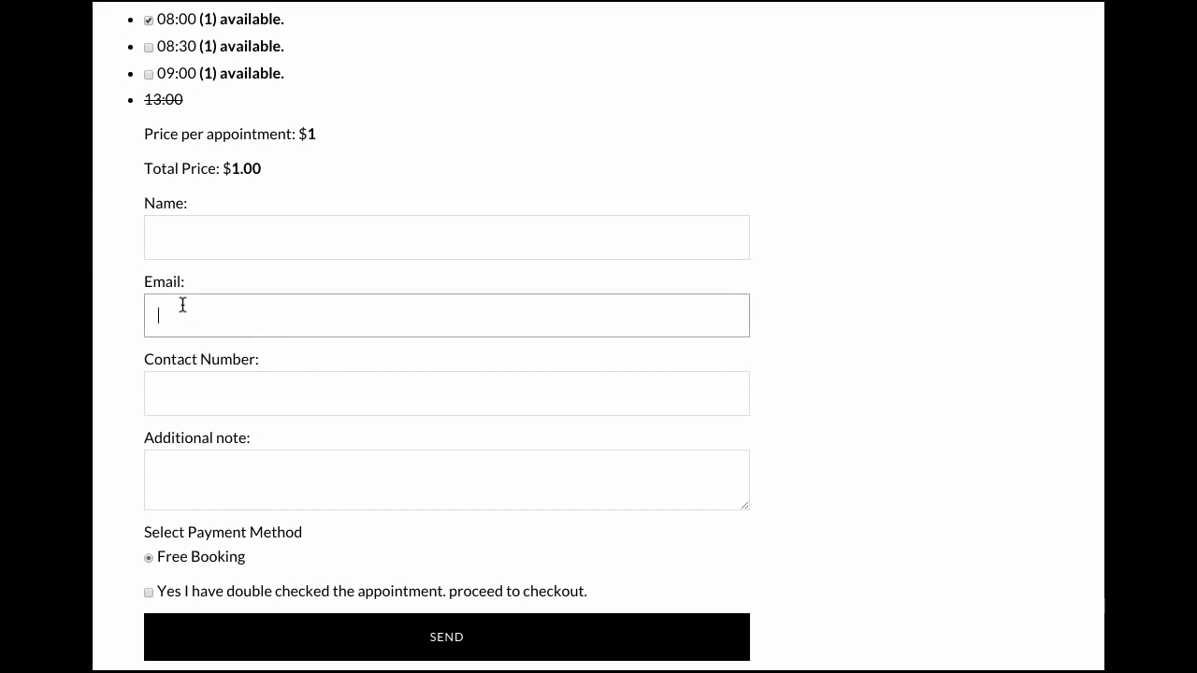
pyautogui.click(187, 392)
pyautogui.scroll(-1, 188, 394)
pyautogui.scroll(-2, 187, 393)
pyautogui.click(188, 379)
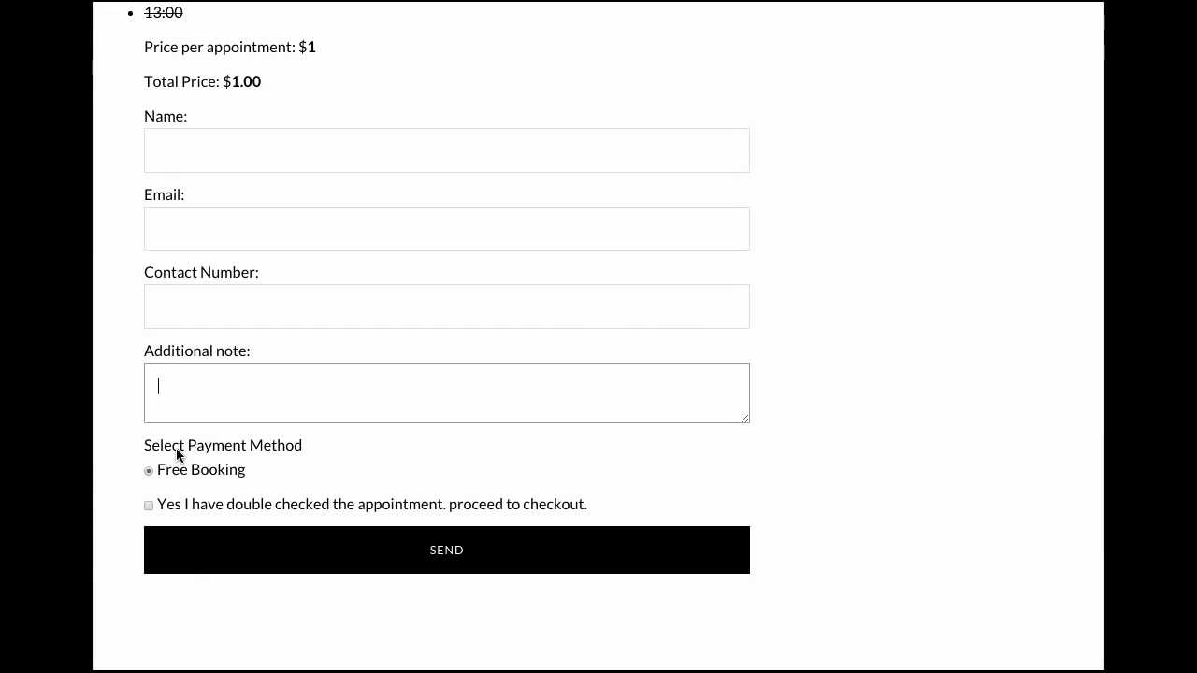
pyautogui.scroll(-1, 176, 448)
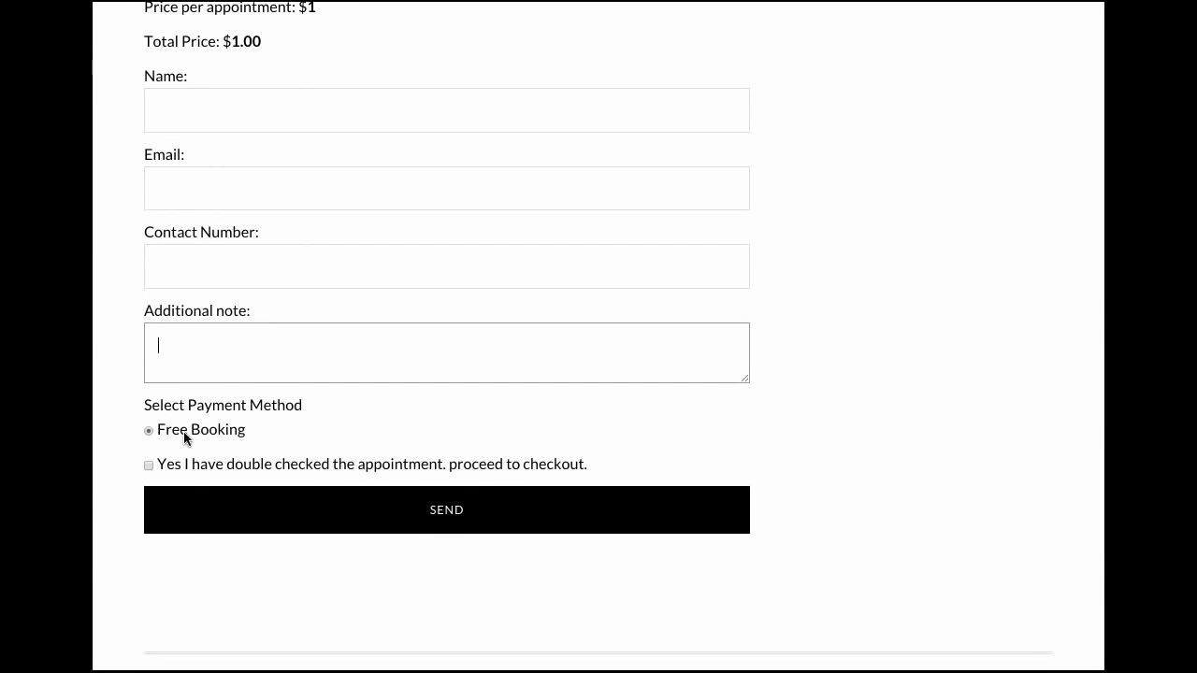
pyautogui.click(150, 430)
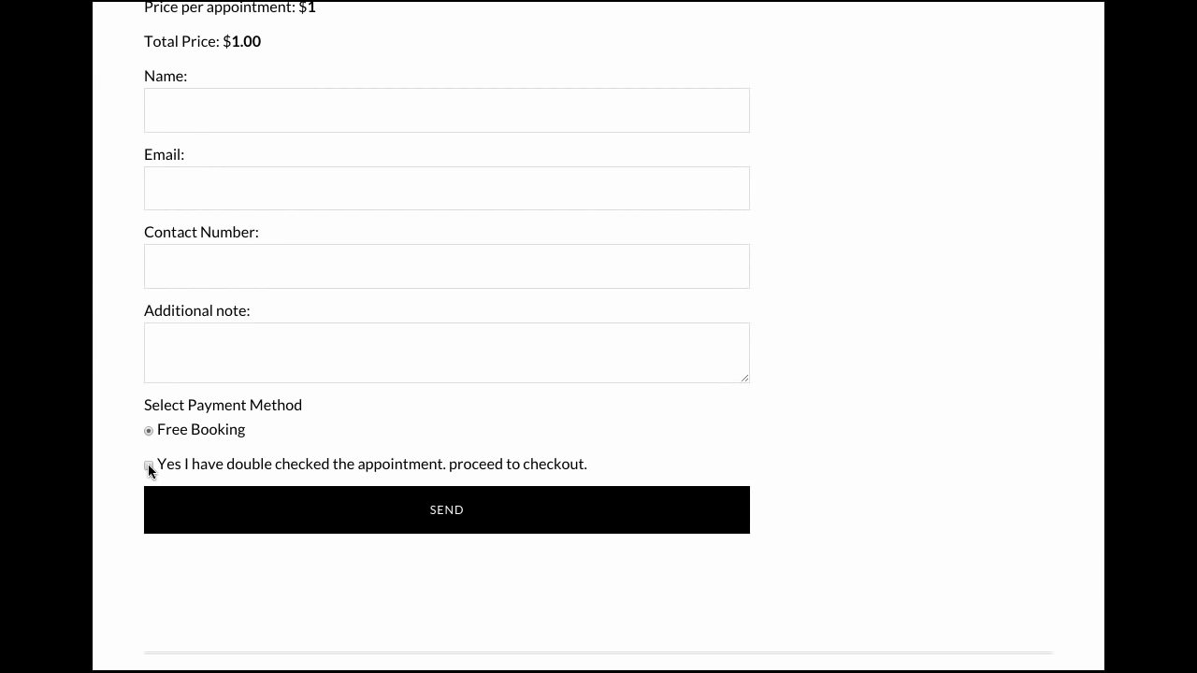
pyautogui.click(150, 466)
pyautogui.click(148, 466)
pyautogui.scroll(2, 608, 431)
pyautogui.scroll(5, 609, 428)
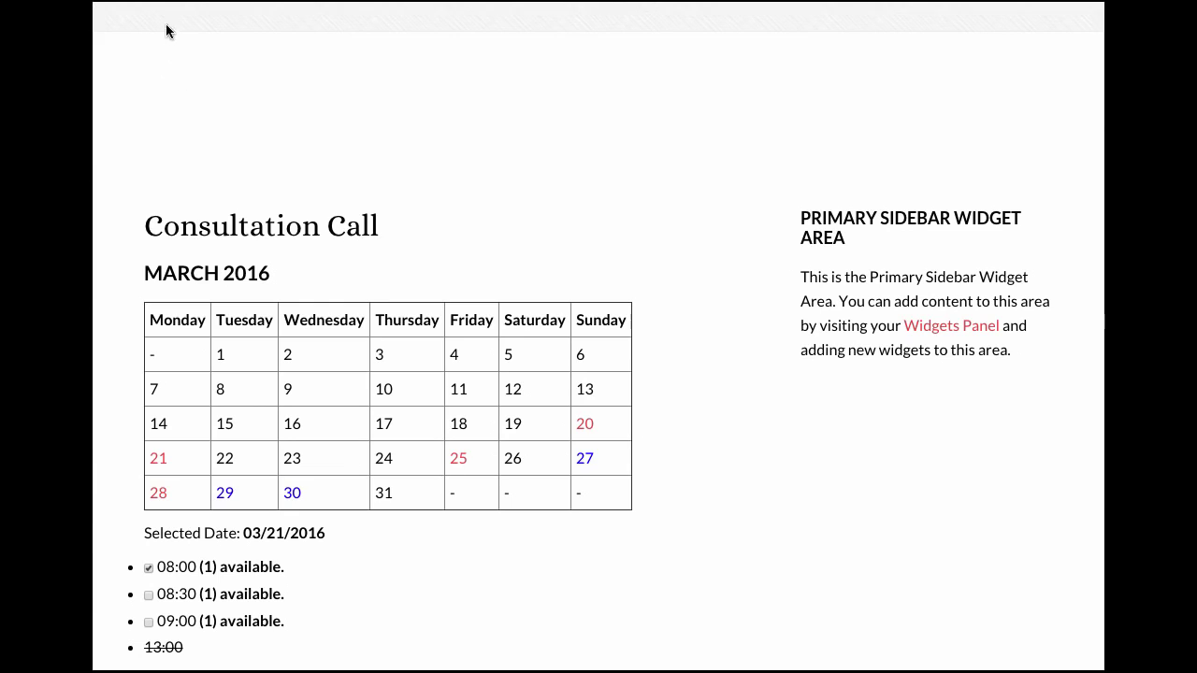
# - Switch to the WordPress Appointment Book Settings and review the currency, currency symbol, minimum booking day and maximum advanced booking options
pyautogui.moveTo(164, 19)
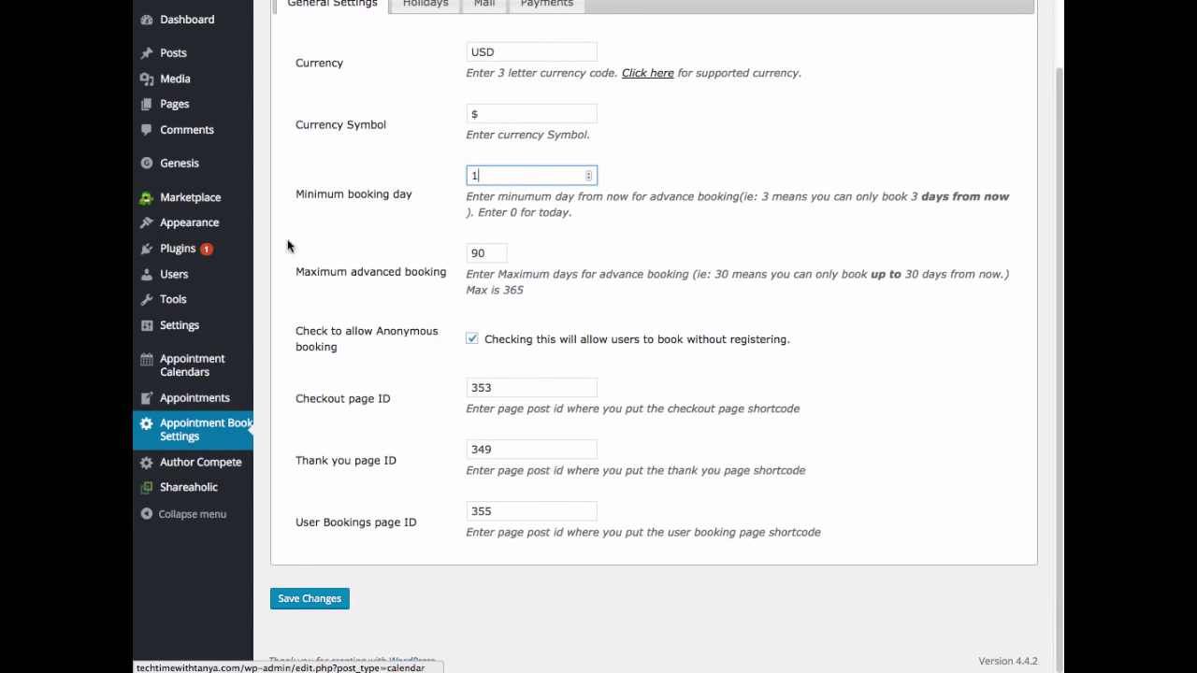
pyautogui.scroll(1, 361, 11)
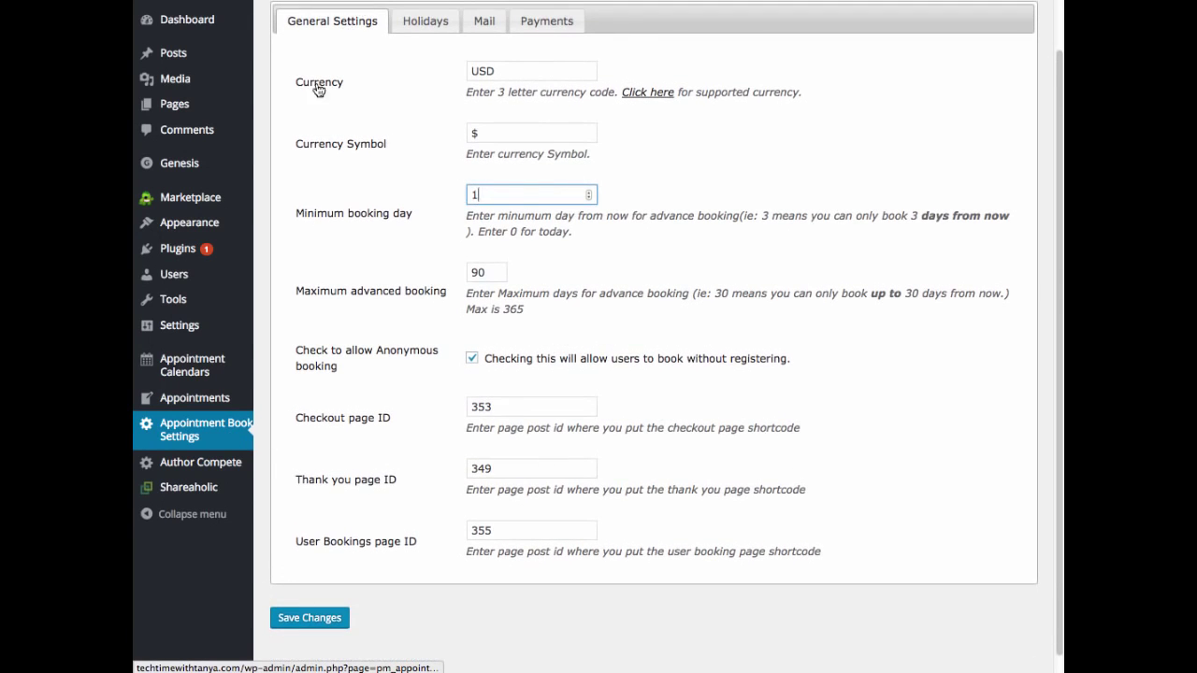
pyautogui.click(506, 71)
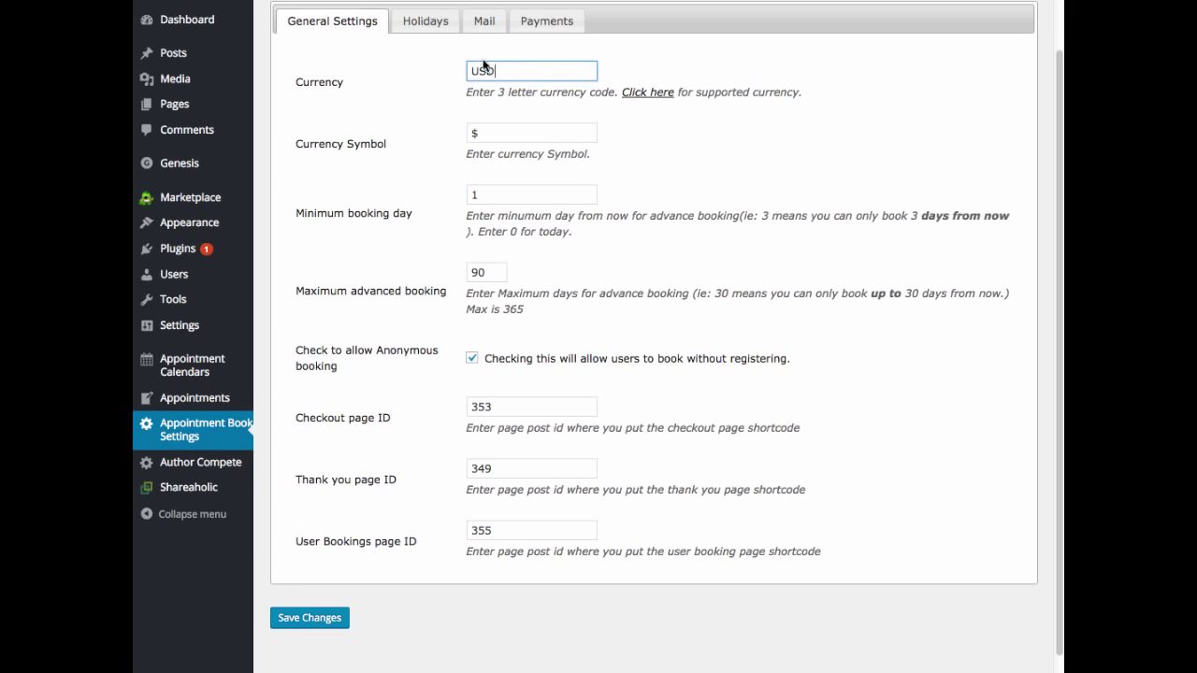
pyautogui.click(494, 133)
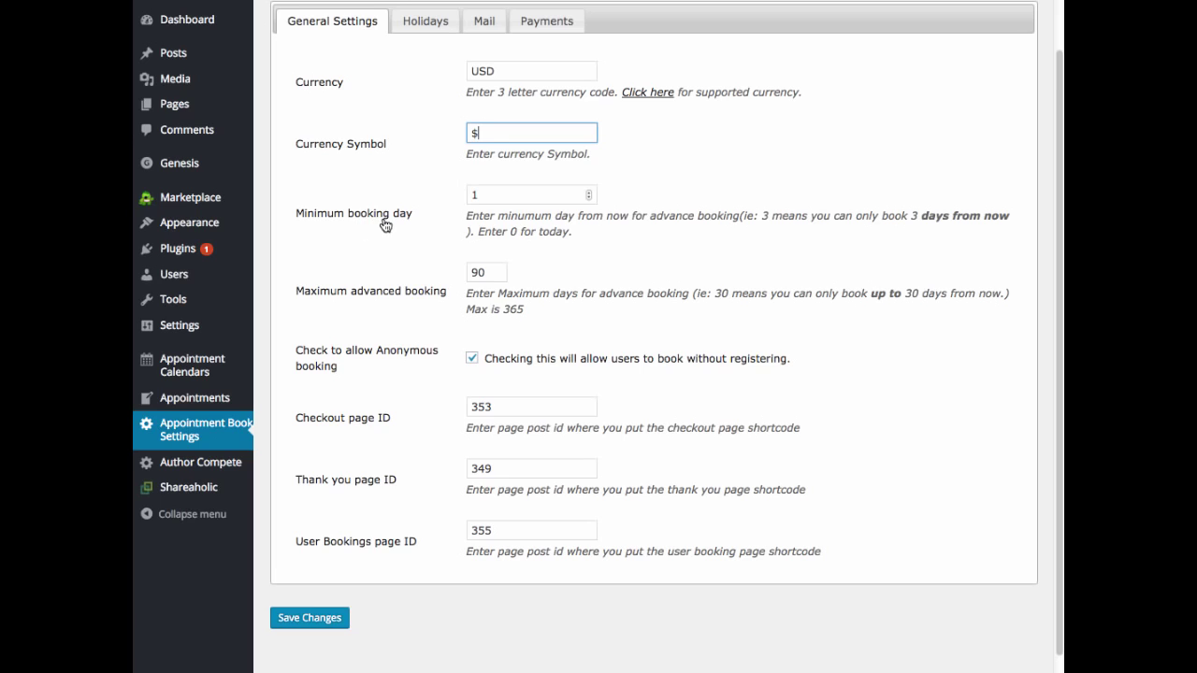
pyautogui.click(486, 195)
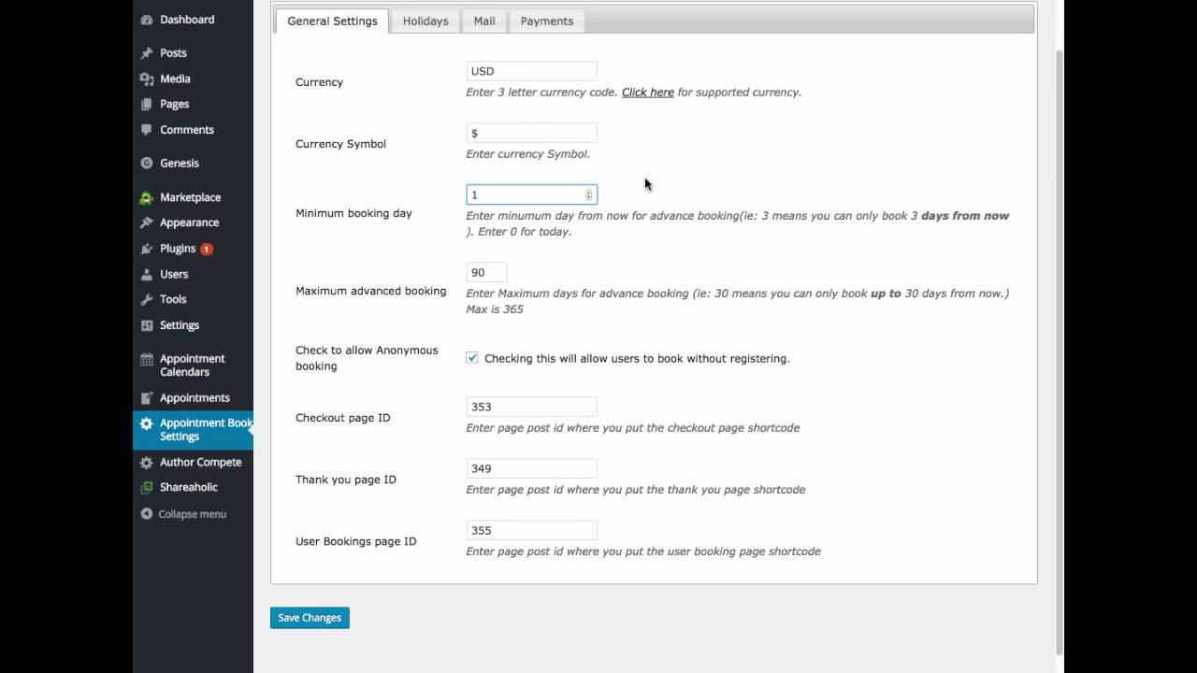
pyautogui.scroll(-1, 650, 225)
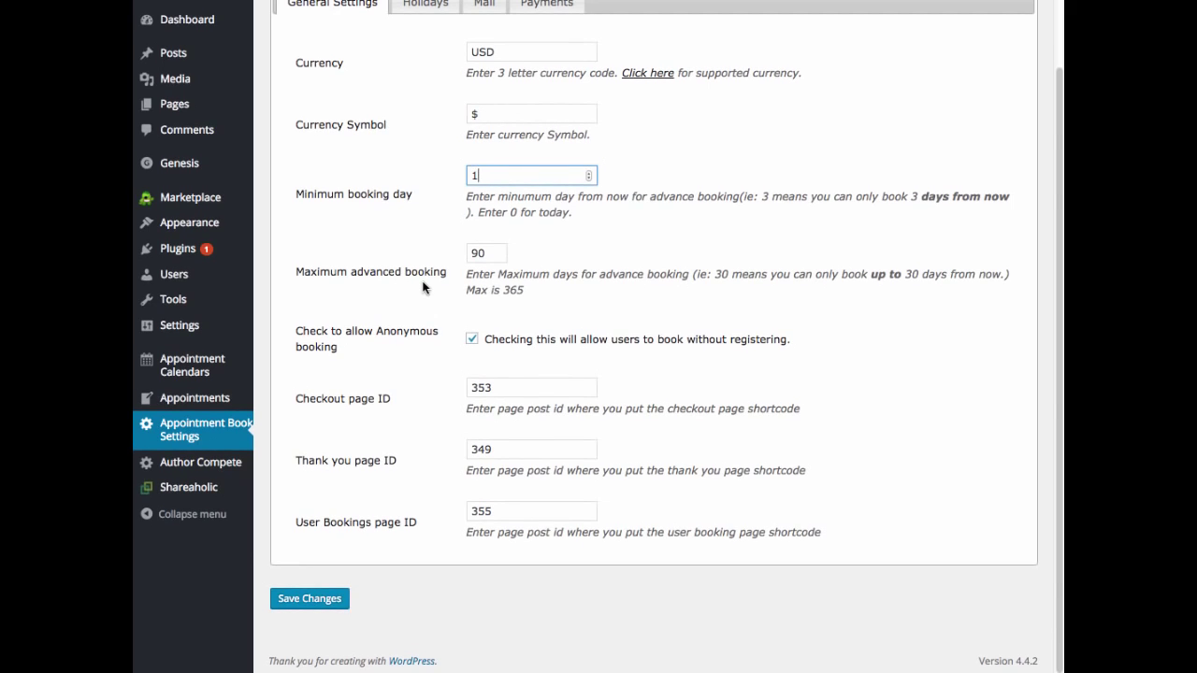
pyautogui.click(487, 253)
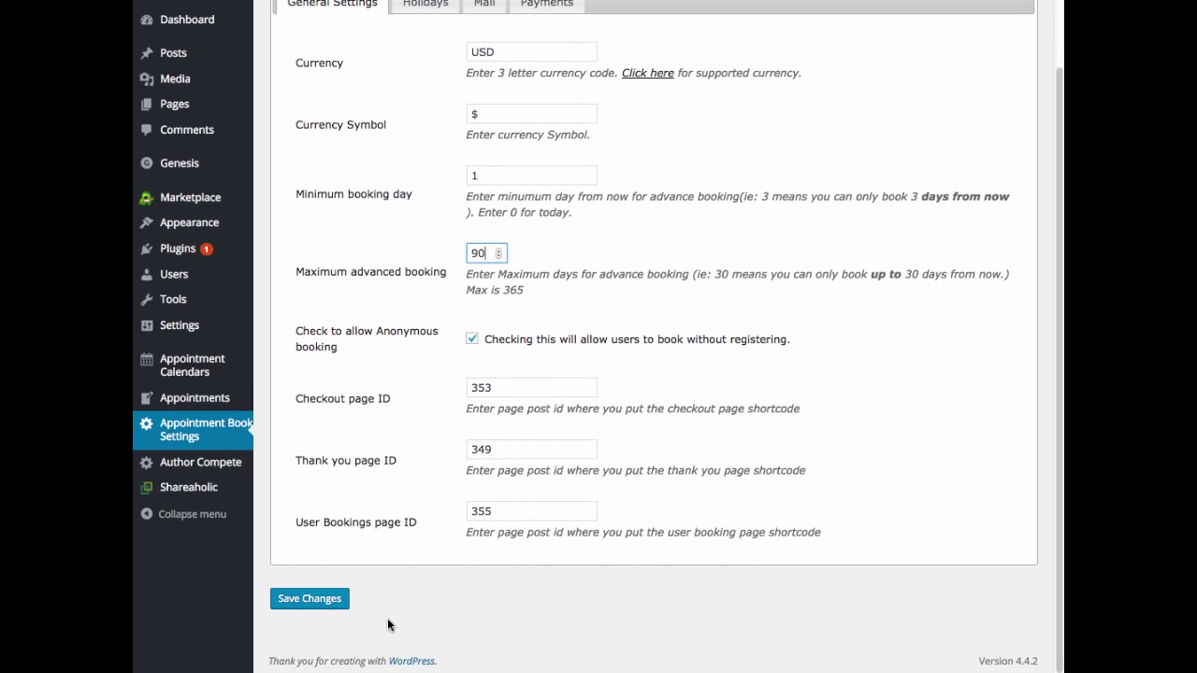
# - Add March 27, 2016 to the appointment book's holidays list
pyautogui.scroll(1, 396, 246)
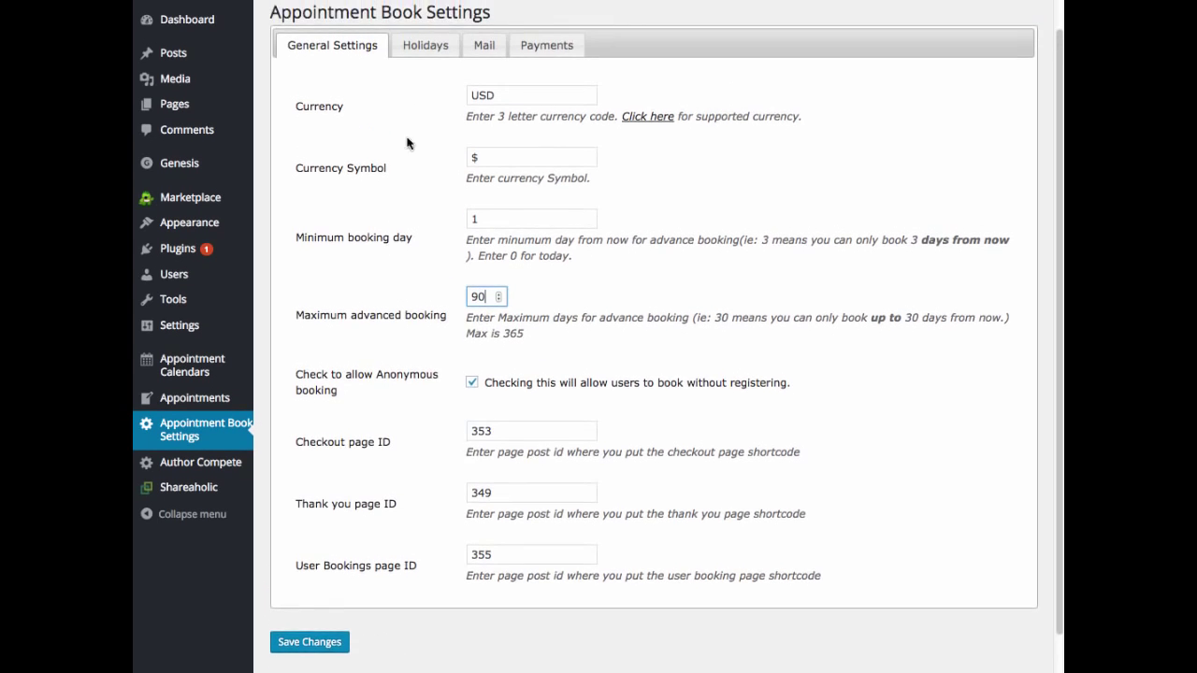
pyautogui.click(423, 46)
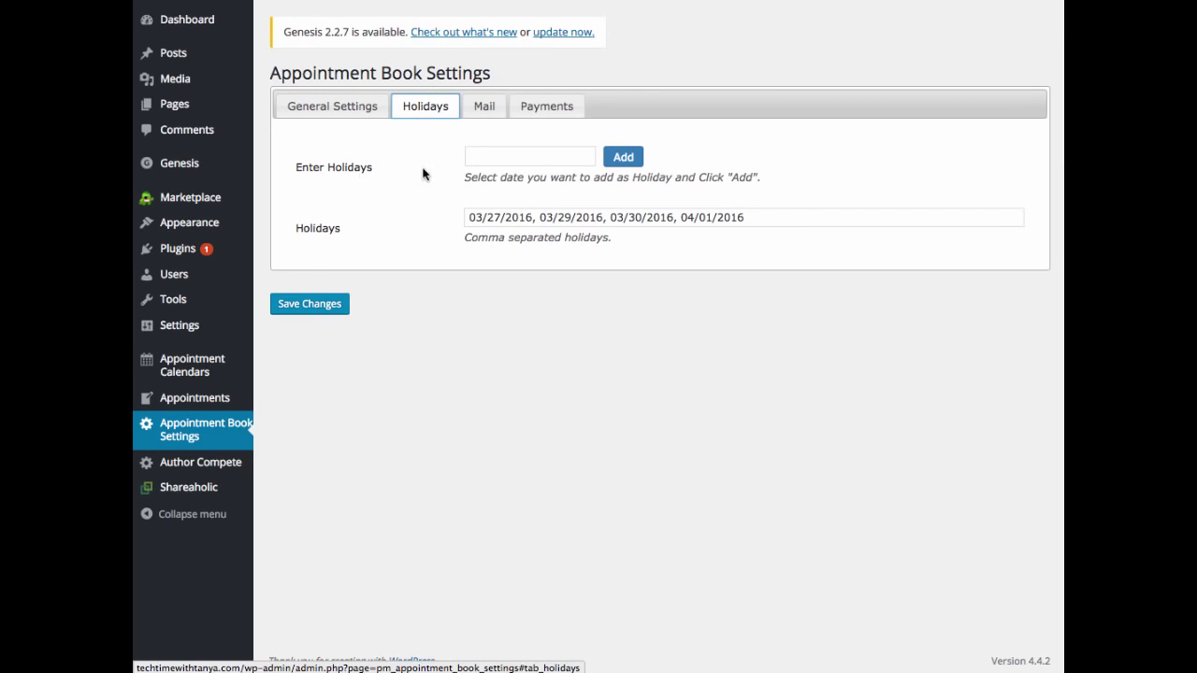
pyautogui.click(491, 153)
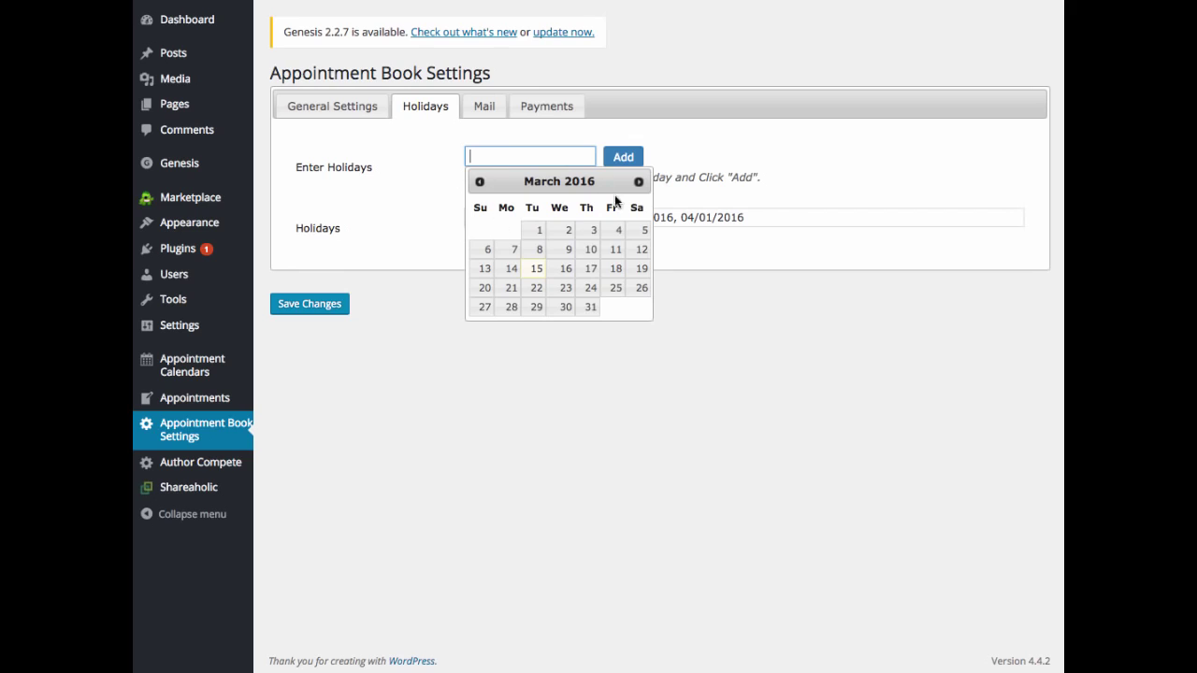
pyautogui.click(485, 308)
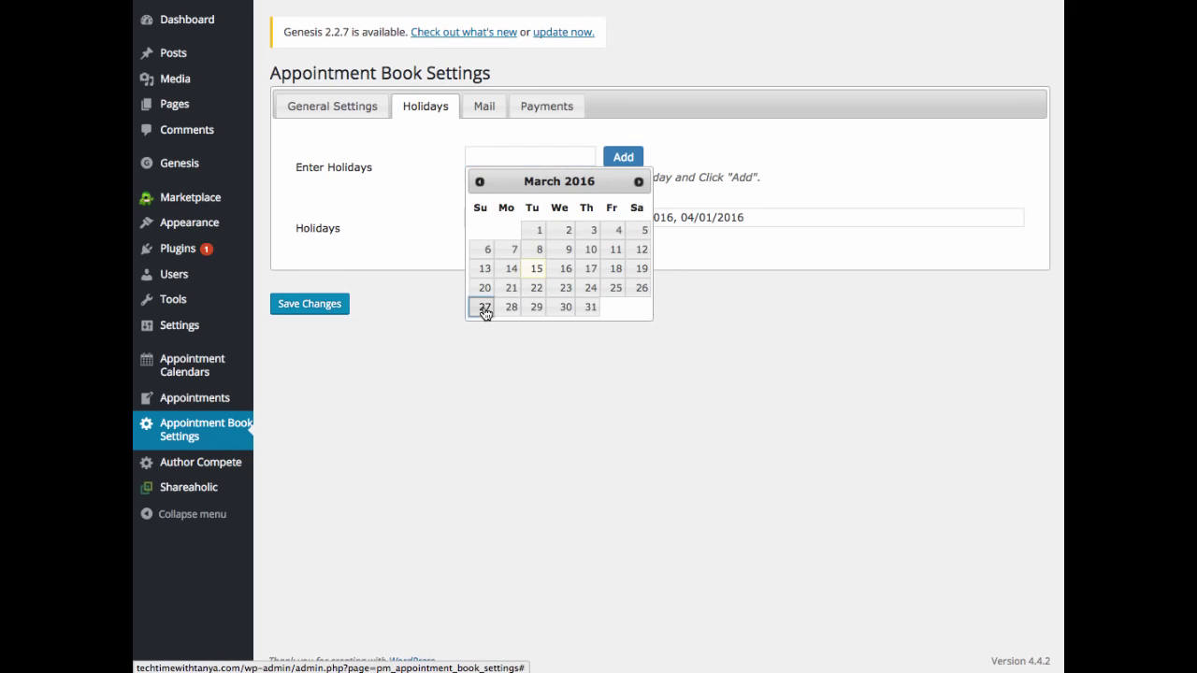
pyautogui.click(619, 157)
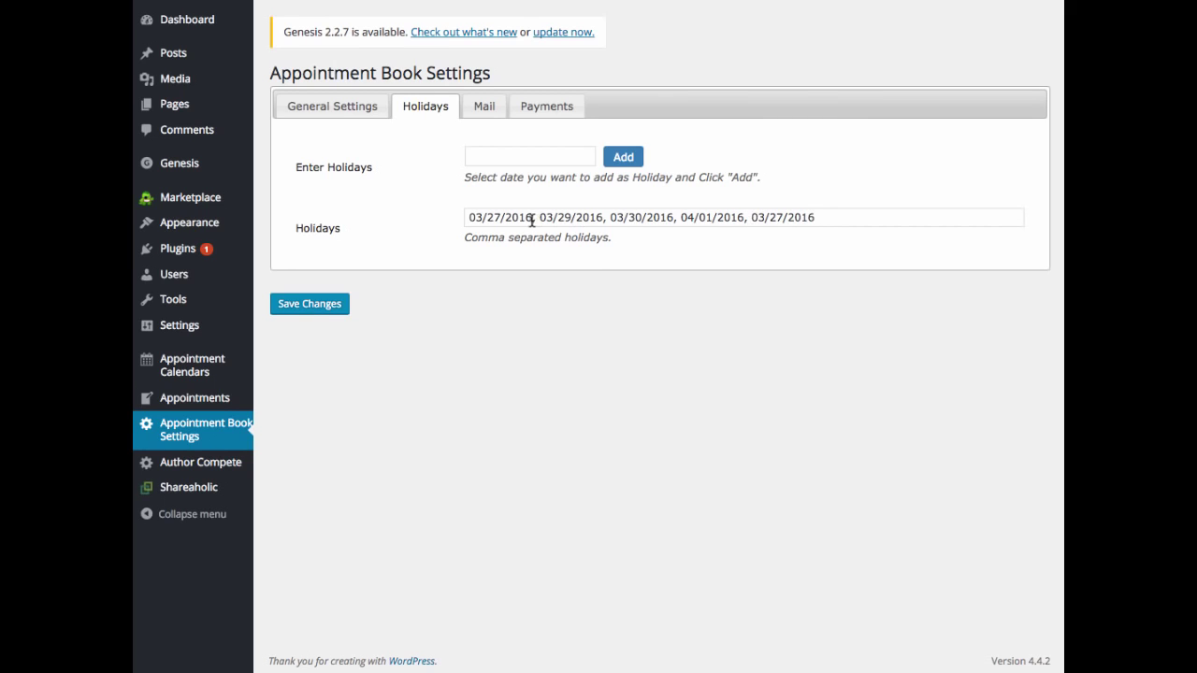
# - Delete the last 03/27/2016 entry from the comma-separated holidays, including its separator
pyautogui.click(851, 217)
pyautogui.moveTo(851, 217); pyautogui.dragTo(751, 216)
pyautogui.press('BackSpace')
pyautogui.press('BackSpace')
pyautogui.press('BackSpace')
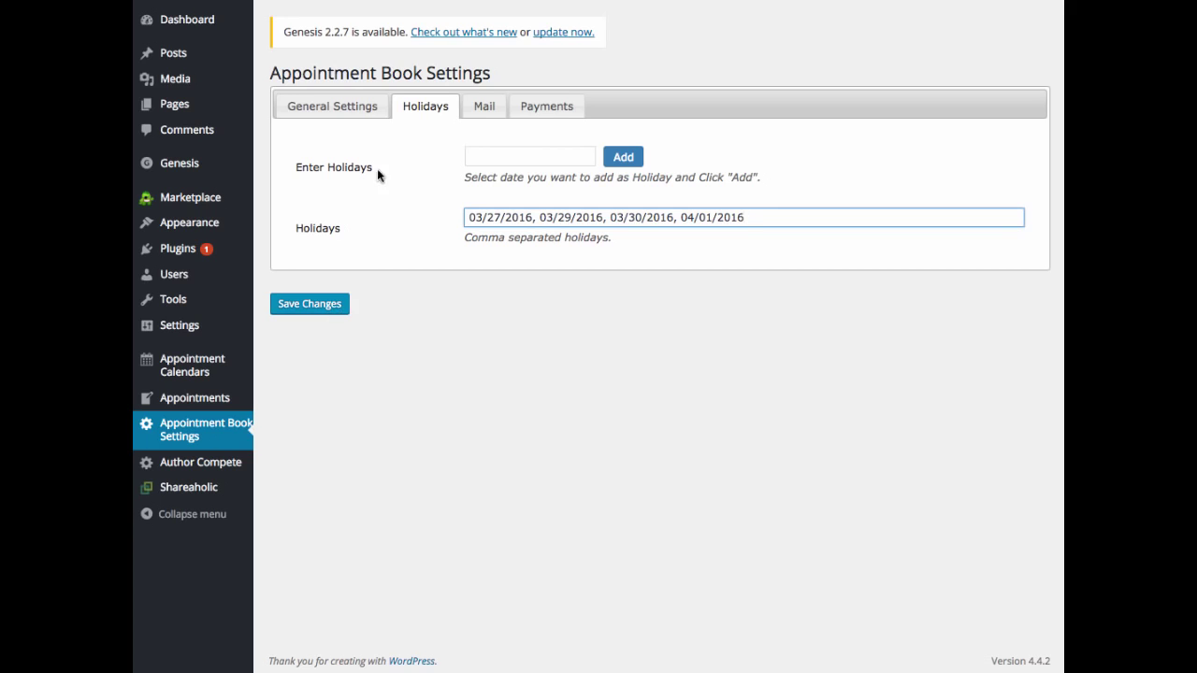
# - Review the mail settings for the sender name, sender email, notification email, and admin and user mail subjects
pyautogui.click(483, 107)
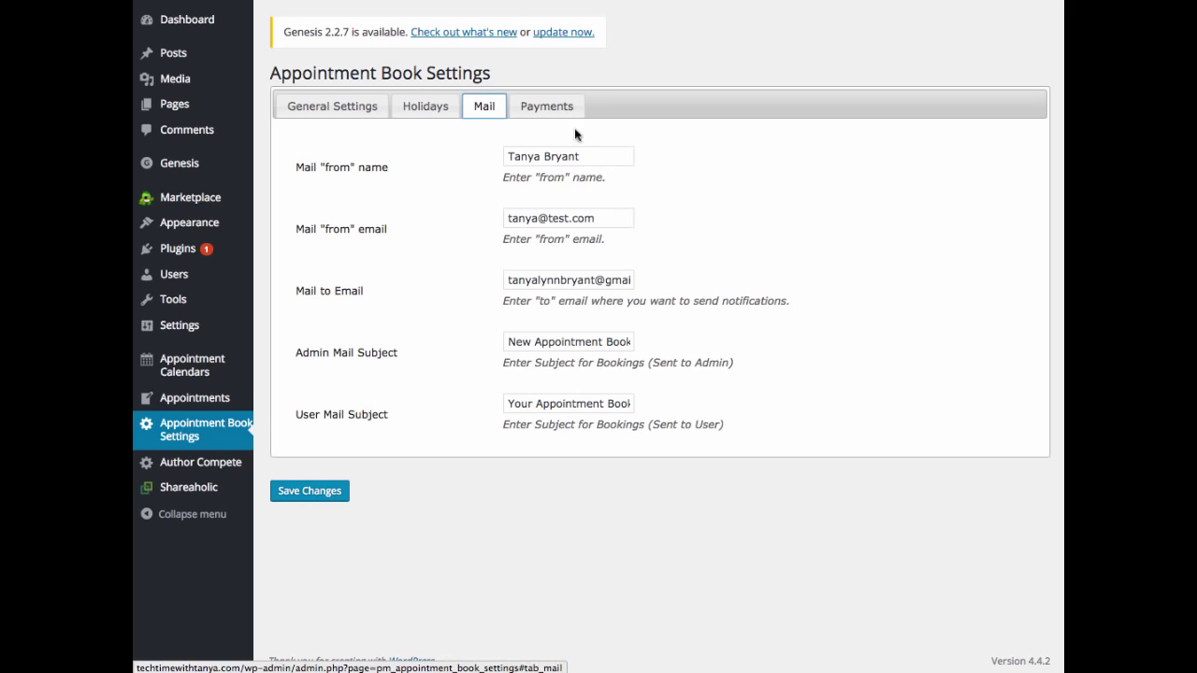
pyautogui.click(577, 155)
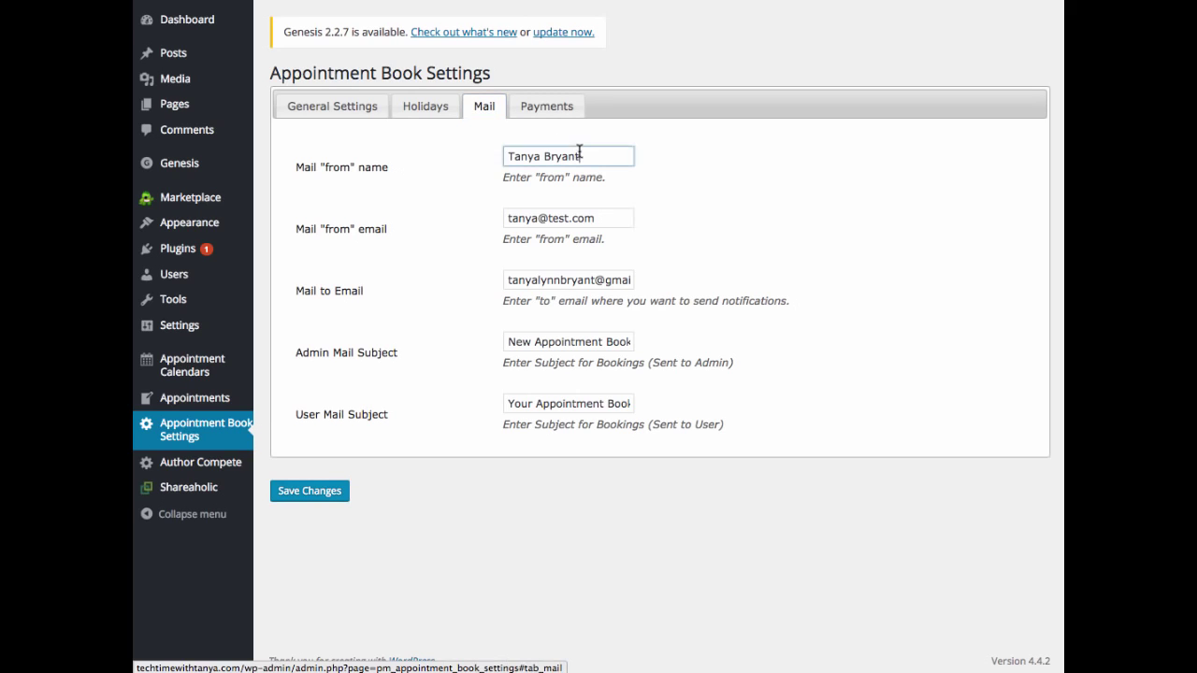
pyautogui.click(601, 219)
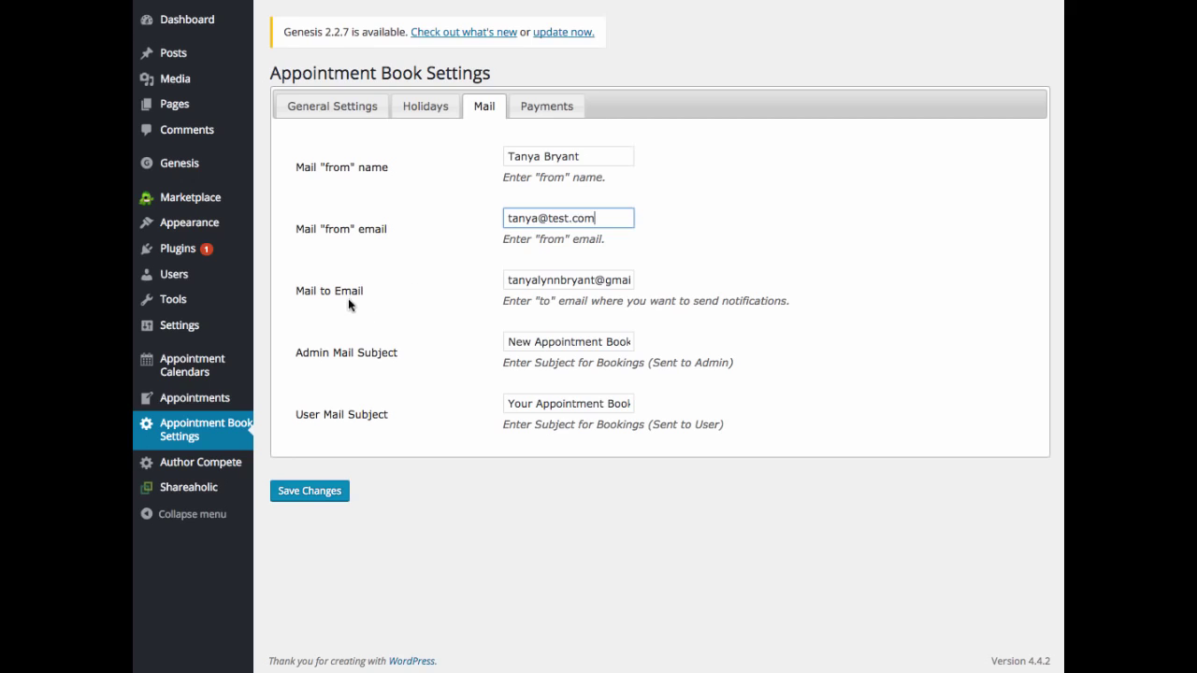
pyautogui.click(538, 280)
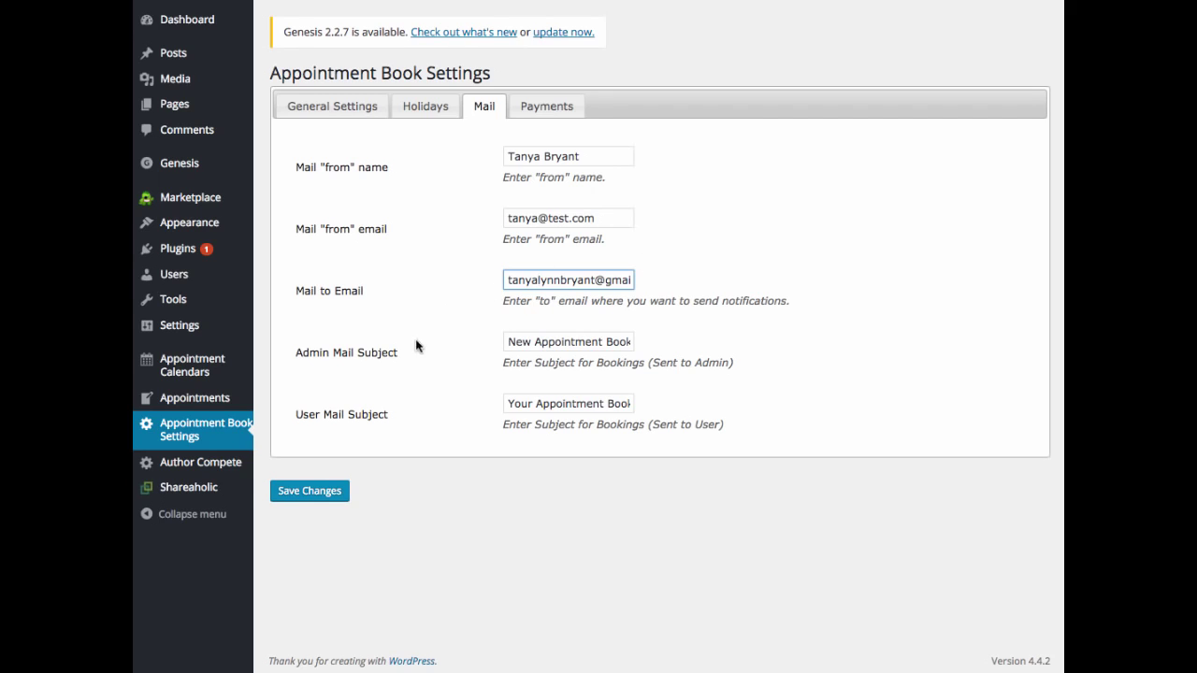
pyautogui.click(539, 341)
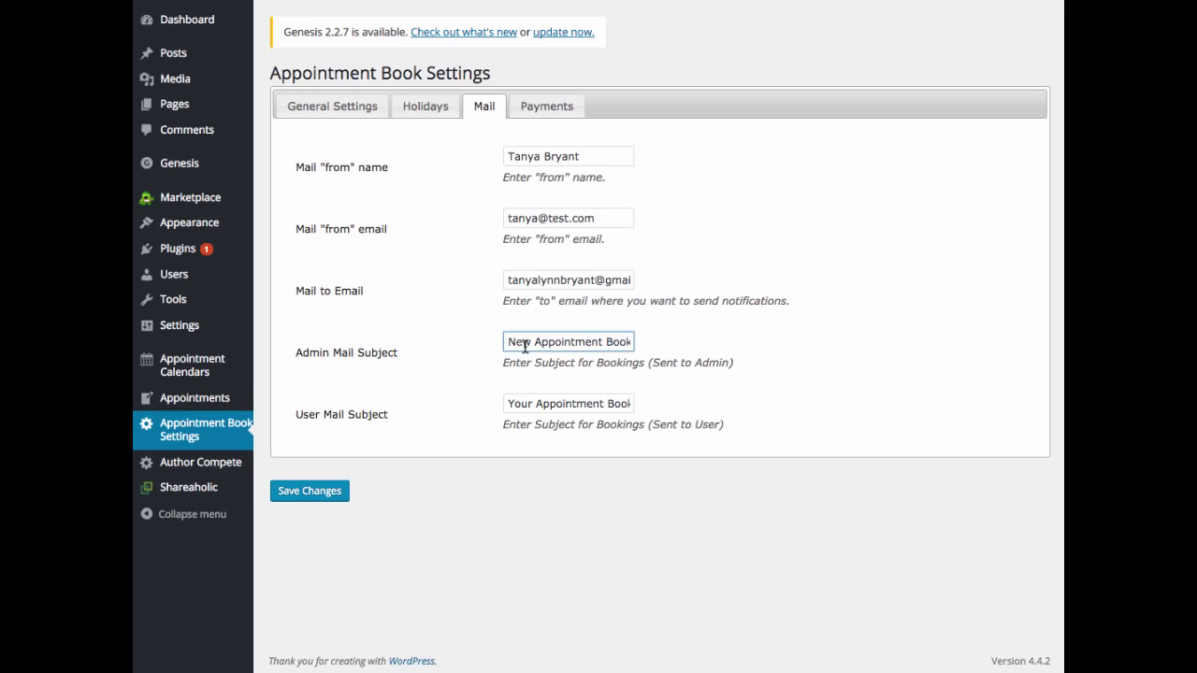
pyautogui.click(536, 404)
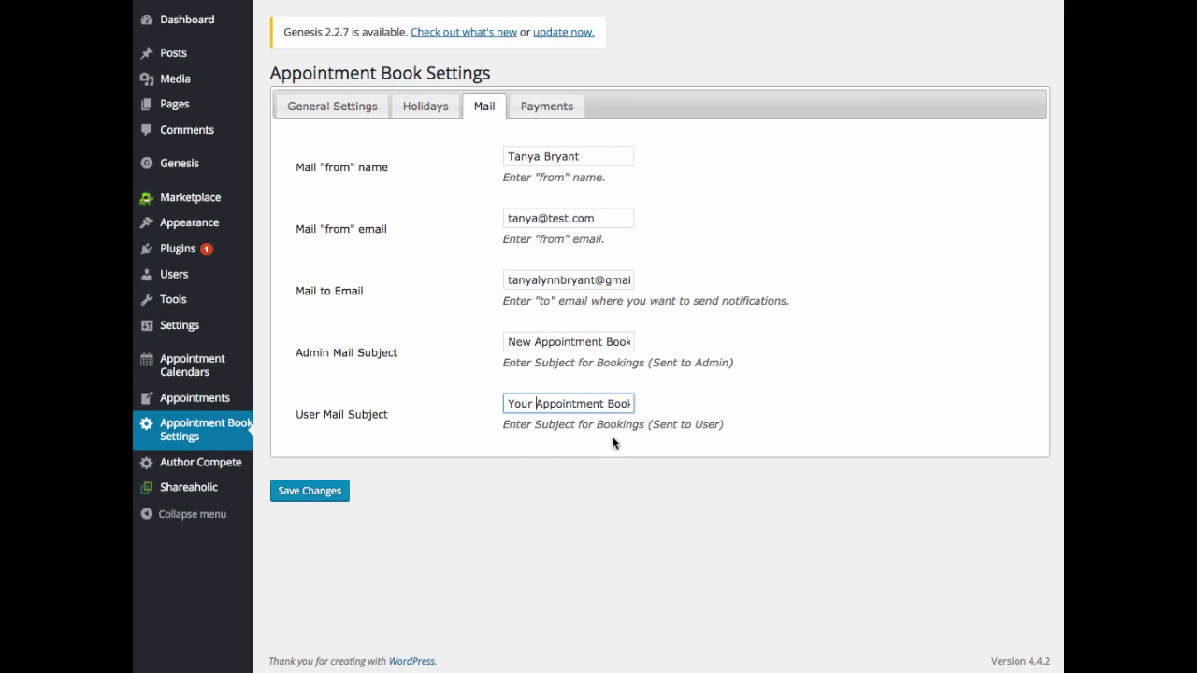
# - Review the free booking payment label and enable PayPal payments in the payment settings
pyautogui.click(553, 107)
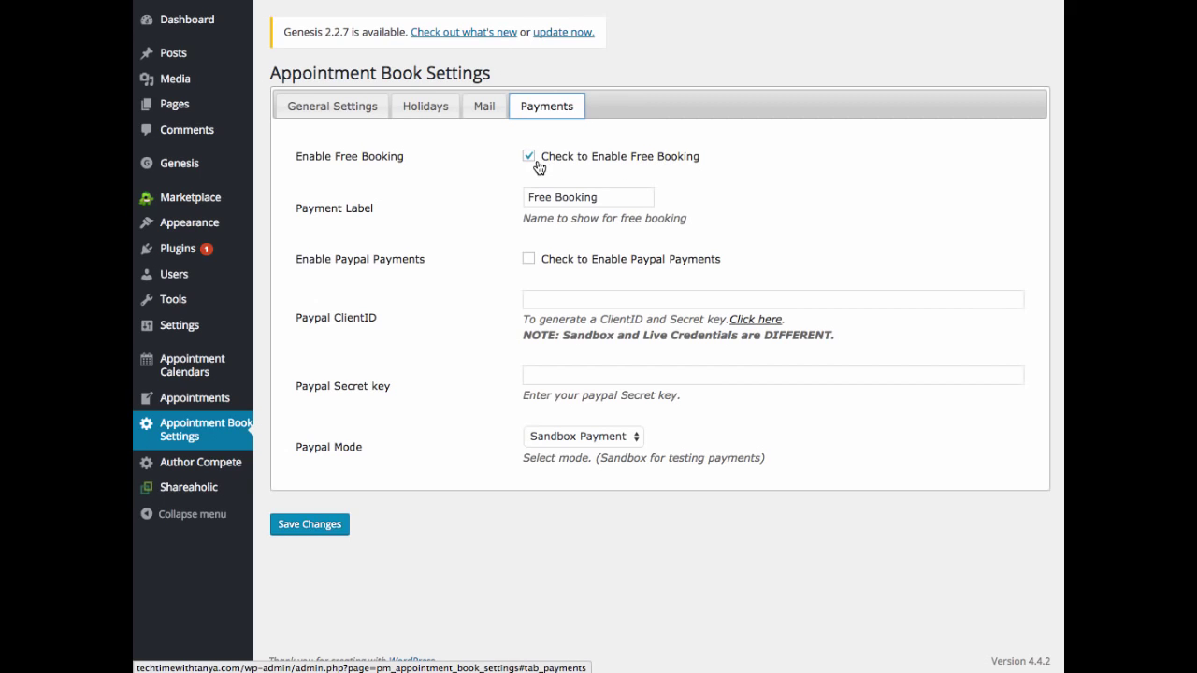
pyautogui.click(587, 197)
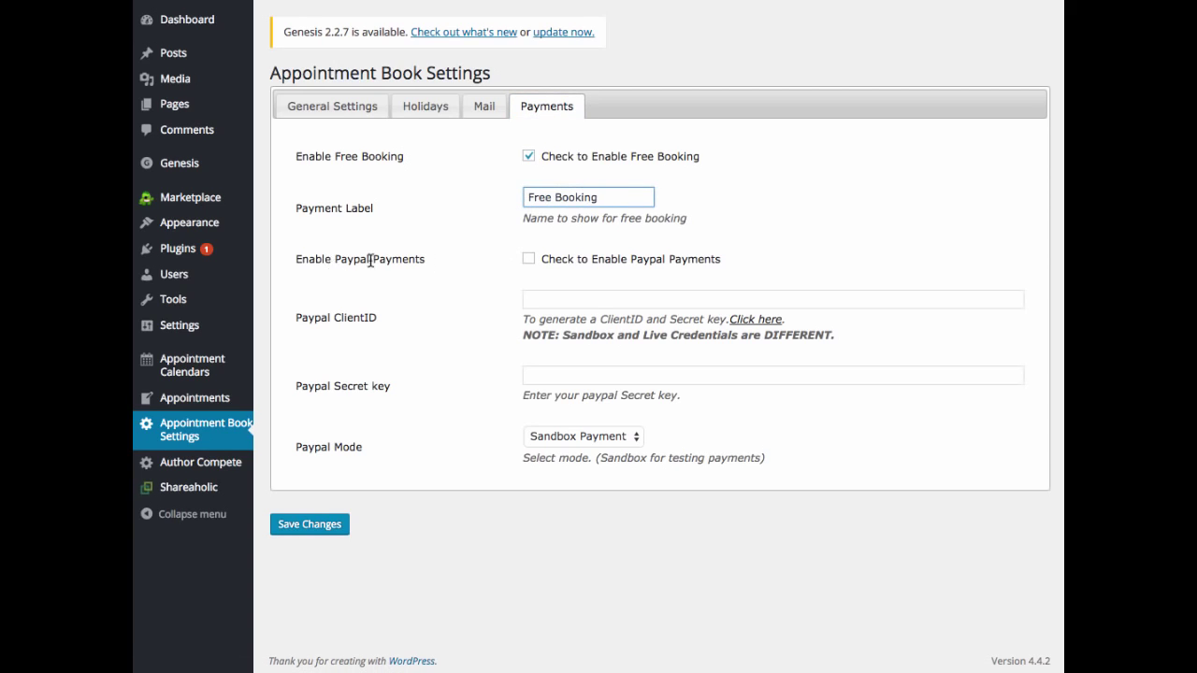
pyautogui.click(529, 260)
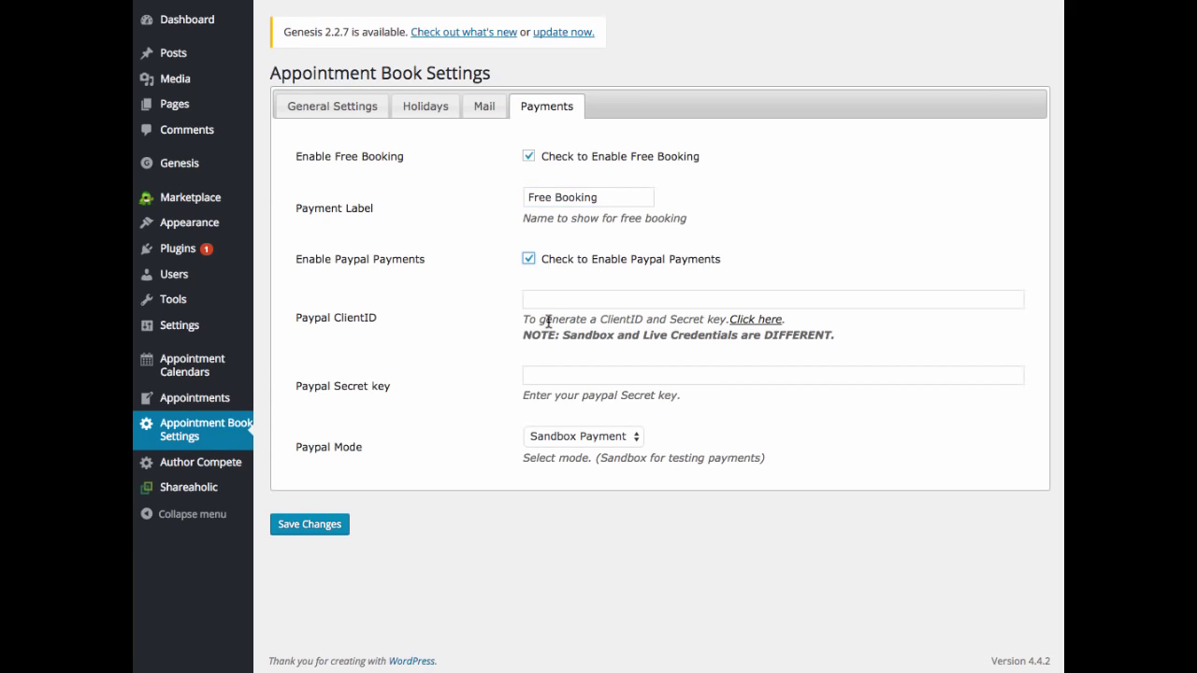
# - Set the PayPal mode to Live Payment and review the empty PayPal ClientID and Secret key fields
pyautogui.click(540, 296)
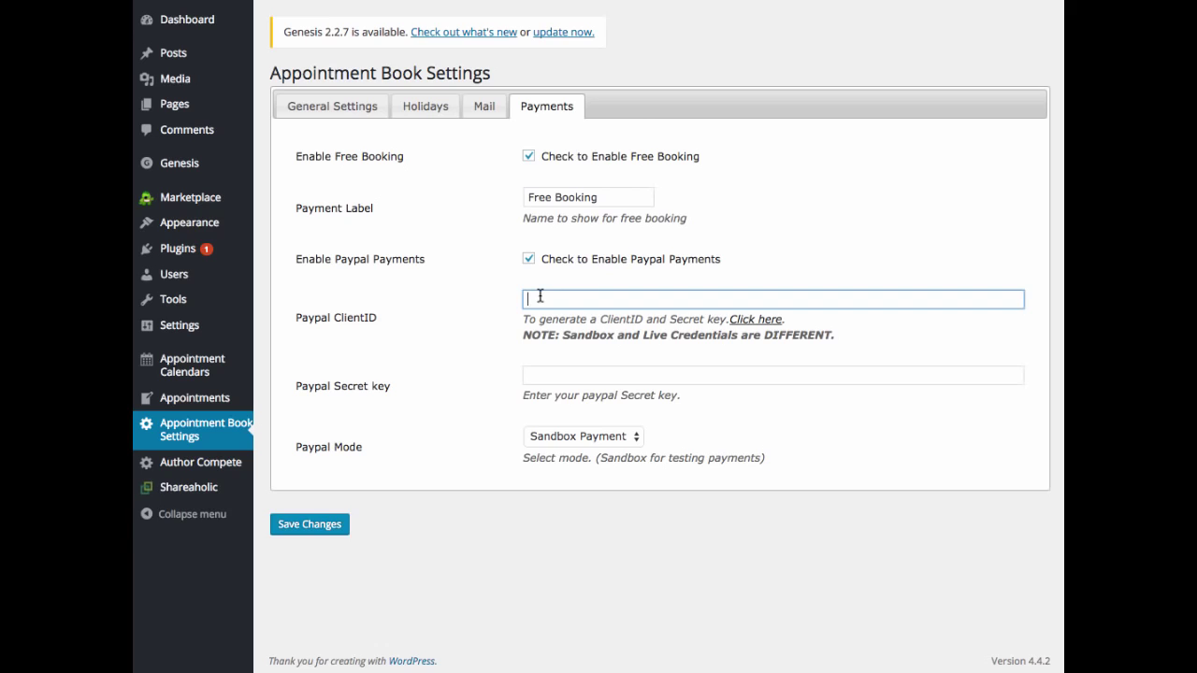
pyautogui.click(557, 379)
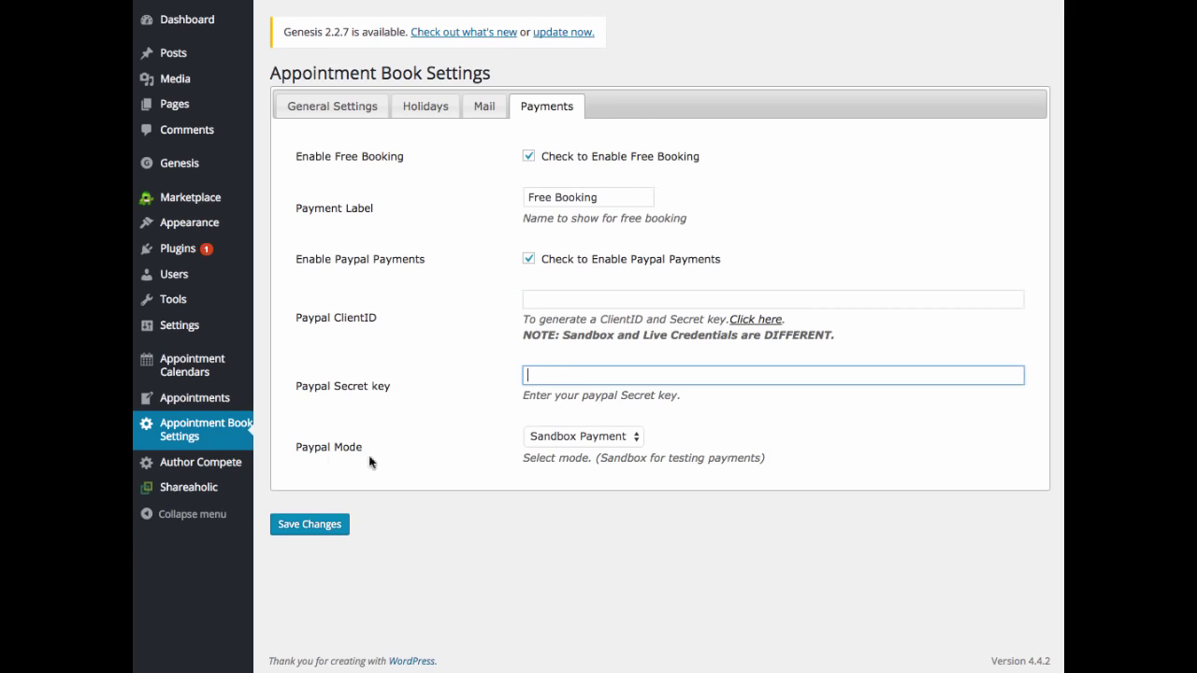
pyautogui.click(573, 437)
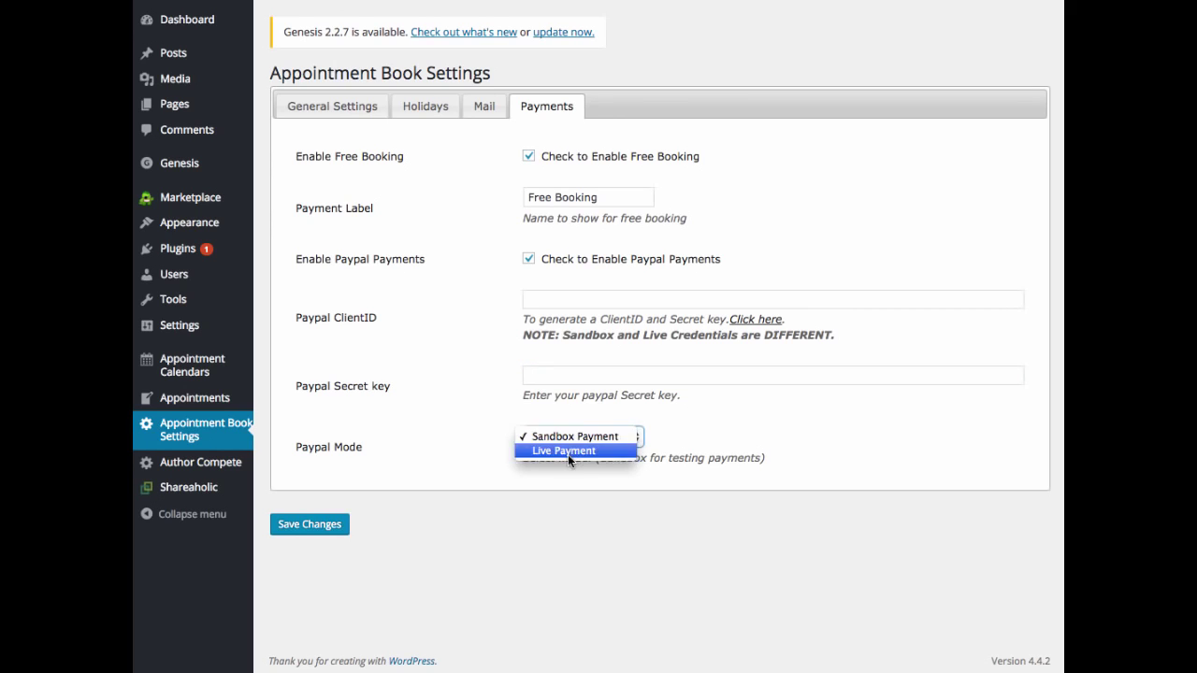
pyautogui.click(549, 450)
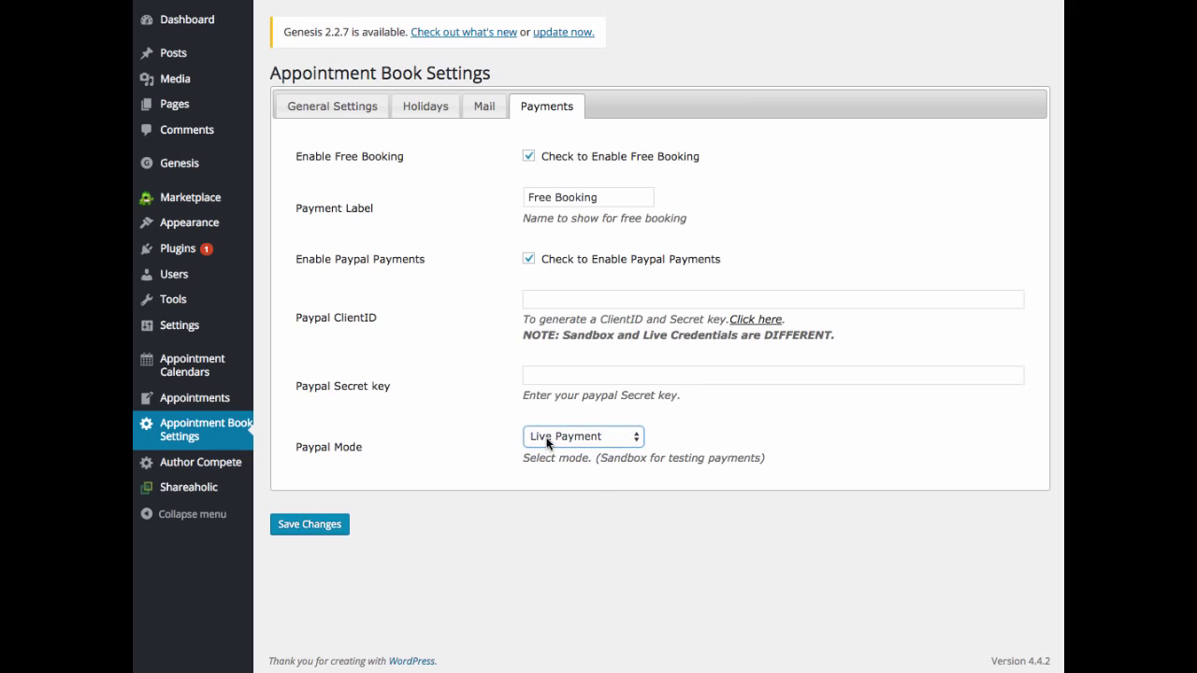
pyautogui.click(546, 436)
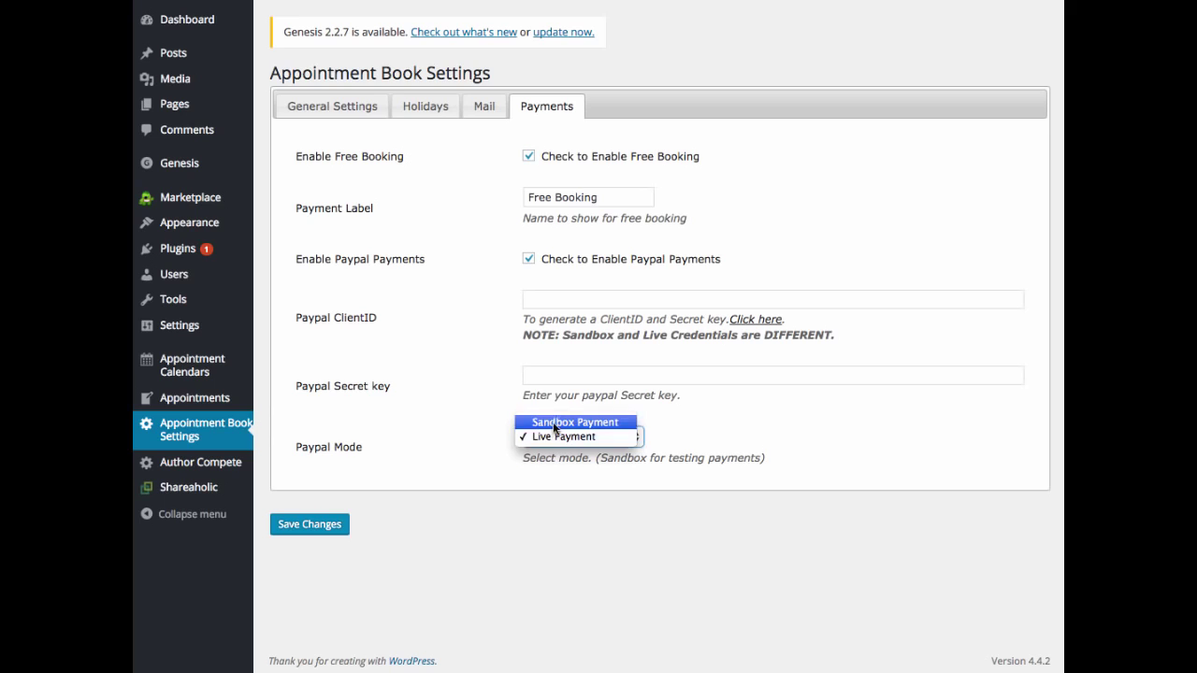
pyautogui.click(565, 306)
pyautogui.click(545, 300)
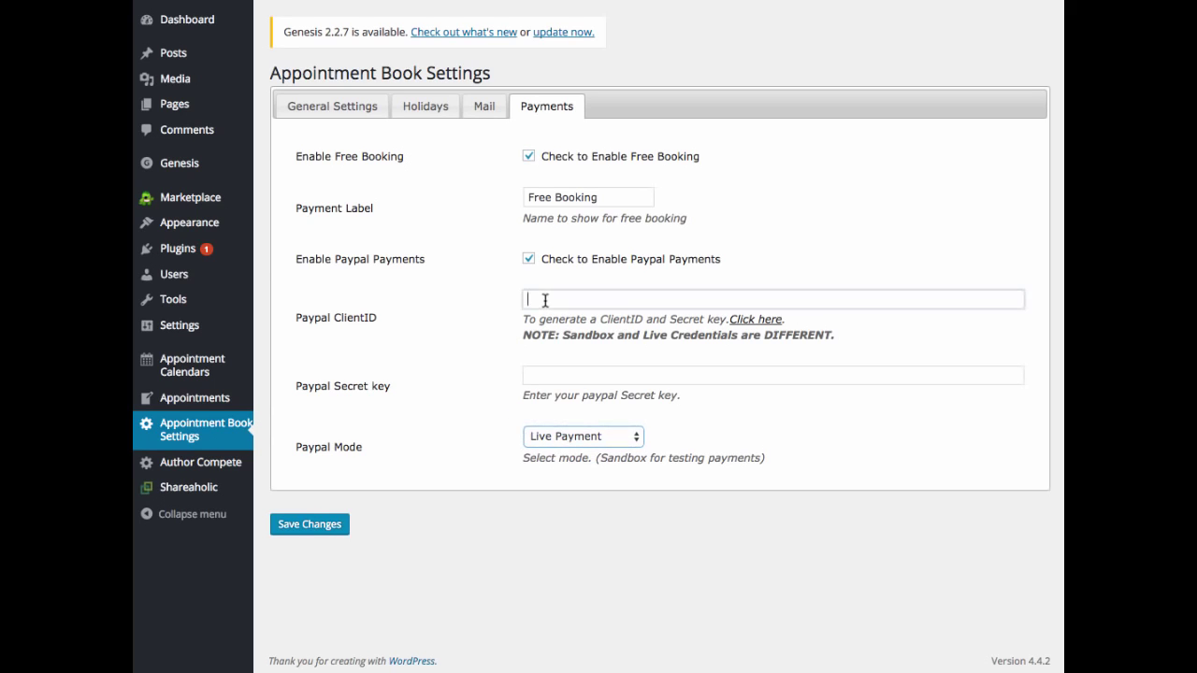
pyautogui.click(553, 379)
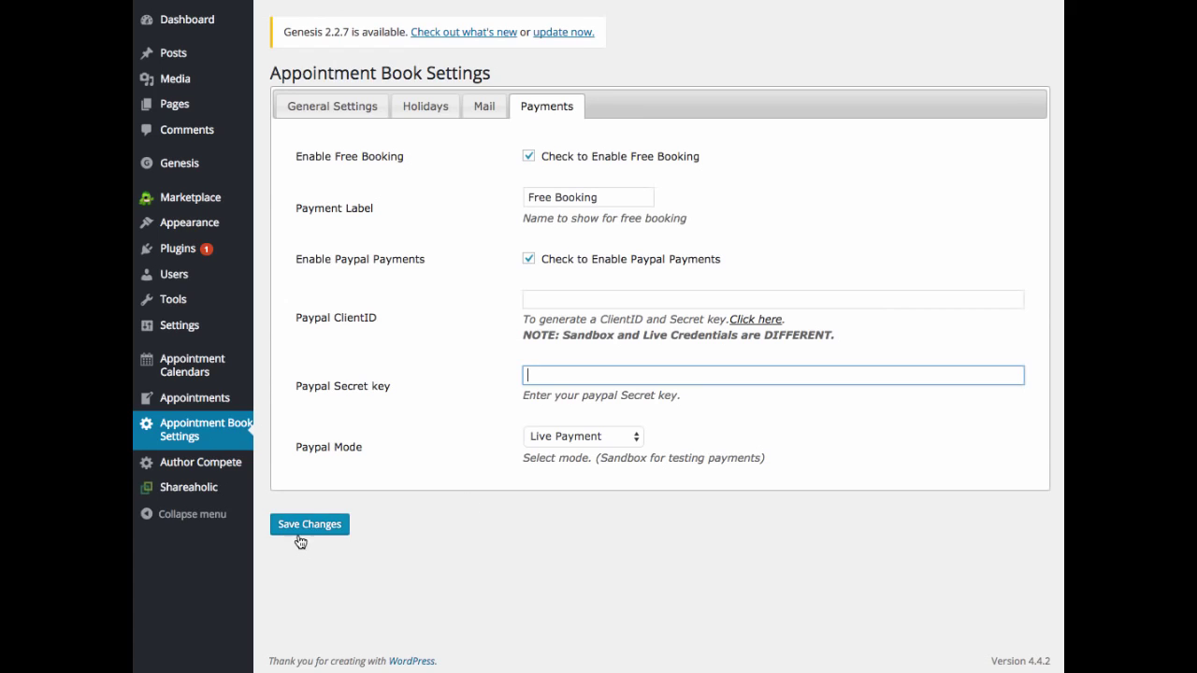
pyautogui.click(499, 538)
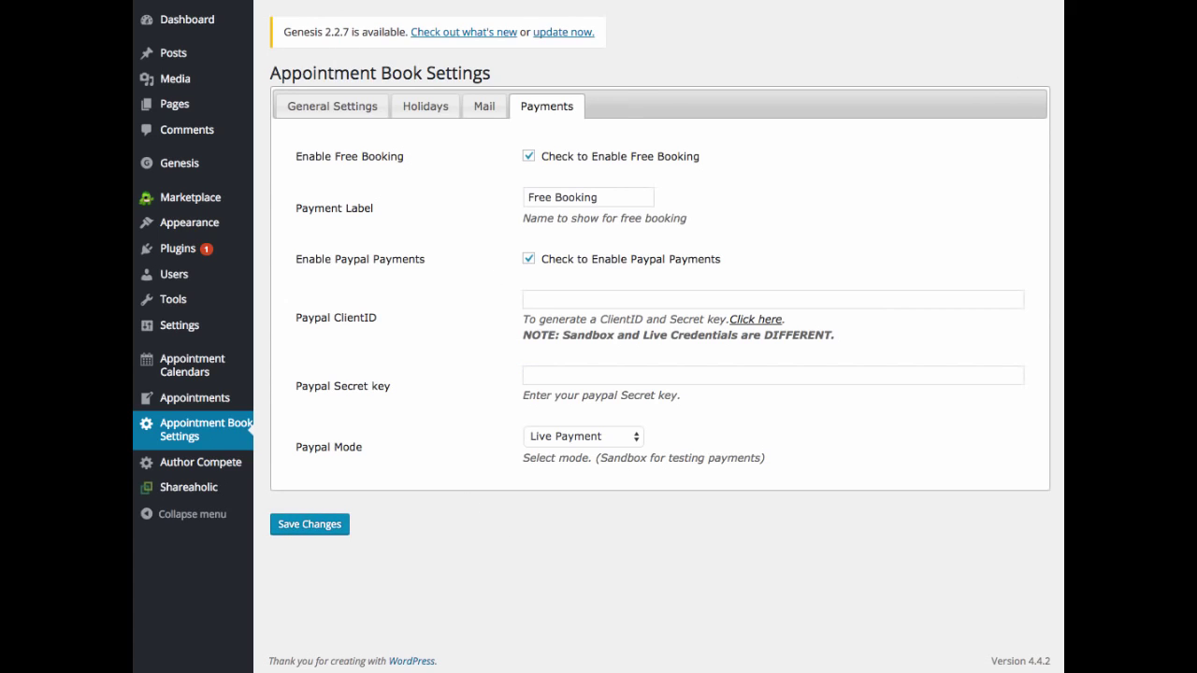
# - Create a new appointment calendar titled "Consultation Call"
pyautogui.click(212, 367)
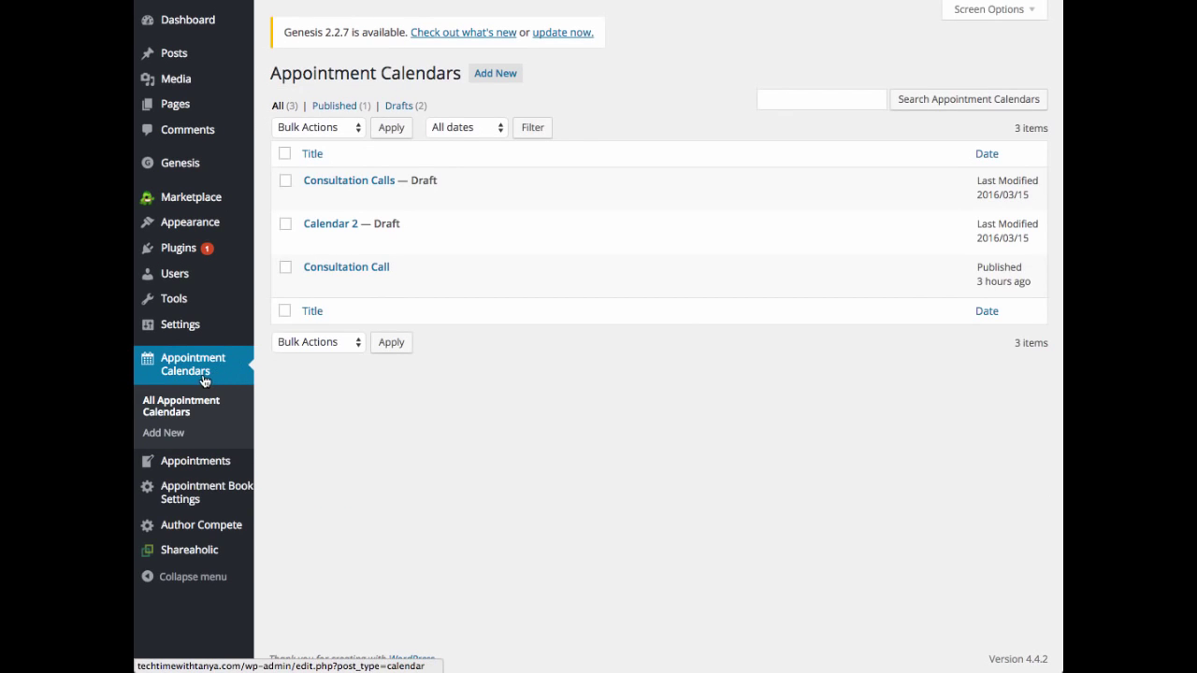
pyautogui.click(223, 377)
pyautogui.click(196, 380)
pyautogui.click(493, 78)
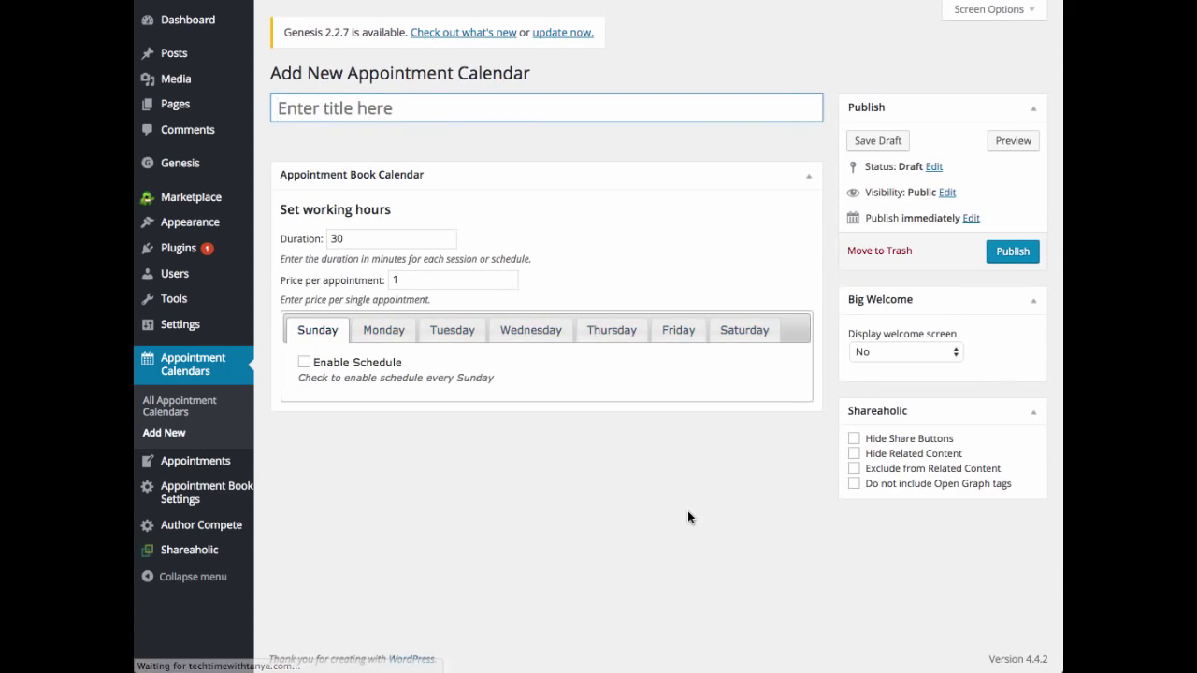
pyautogui.click(320, 108)
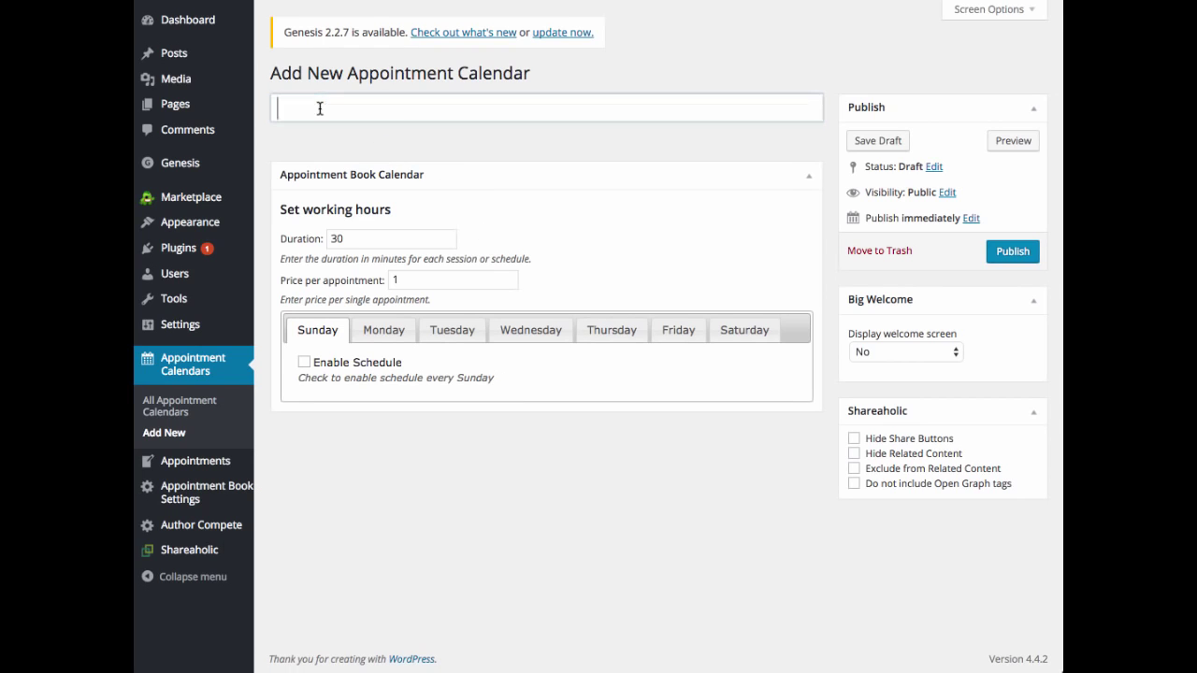
pyautogui.write('Con')
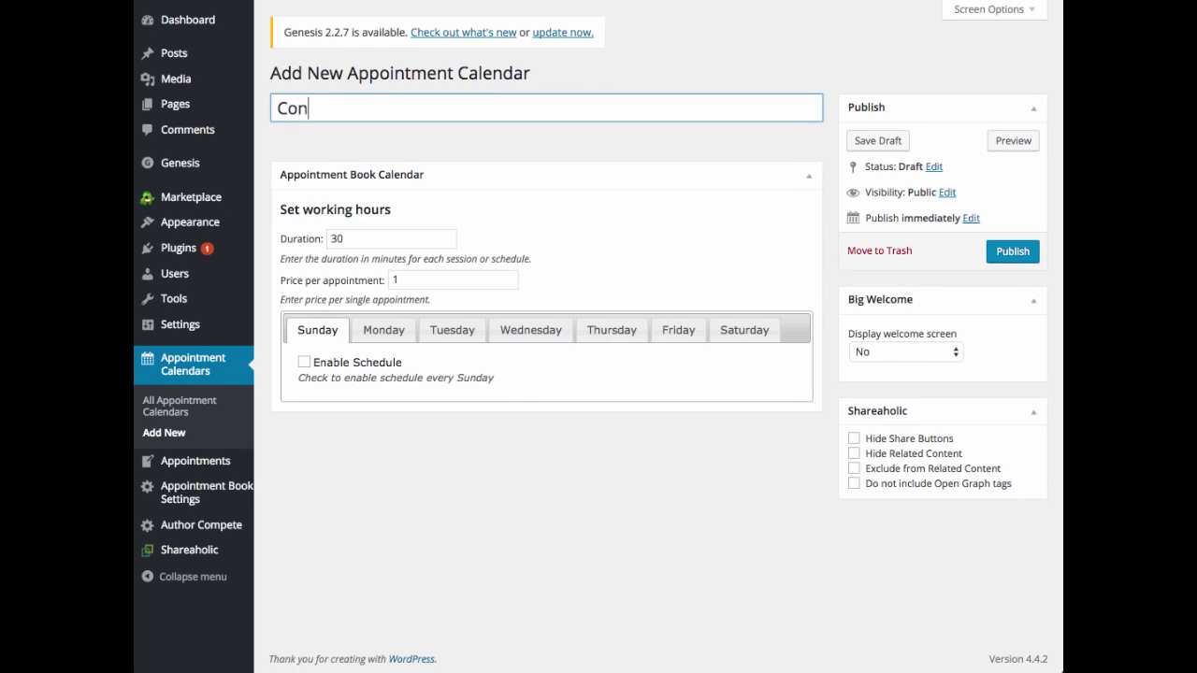
pyautogui.write('sultation Ca')
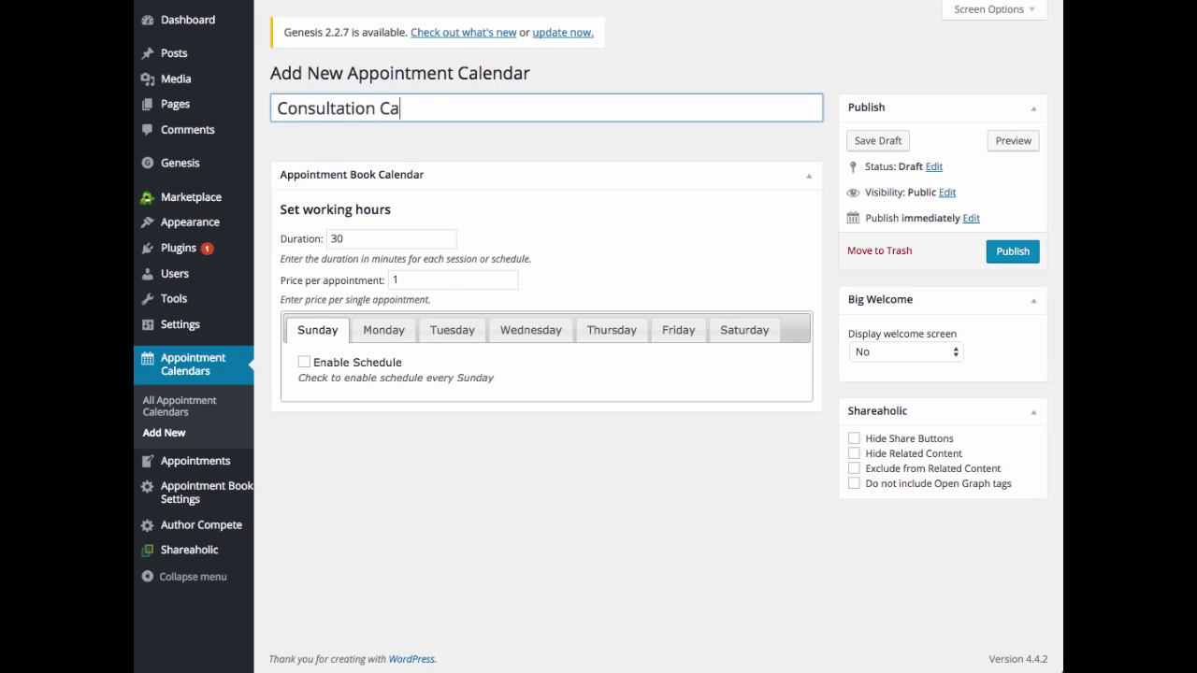
pyautogui.write('ll')
pyautogui.click(337, 212)
# - Set the calendar's session duration to 60 minutes and its price per appointment to 0
pyautogui.click(348, 239)
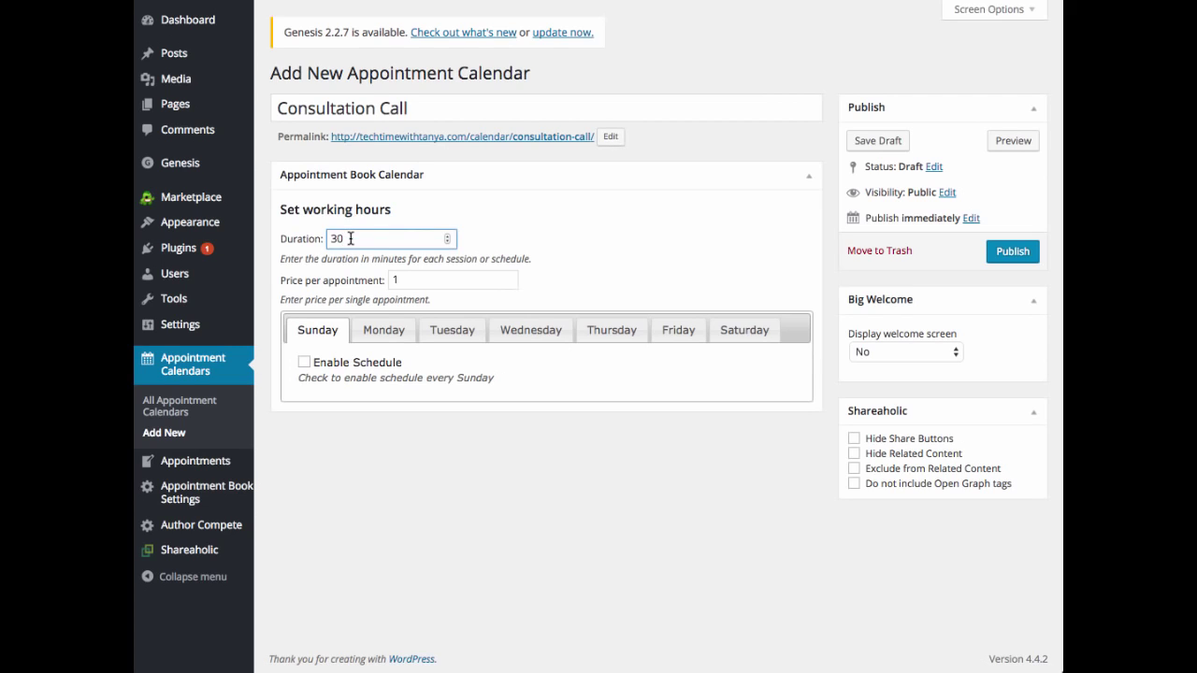
pyautogui.moveTo(351, 238); pyautogui.dragTo(327, 240)
pyautogui.write('6')
pyautogui.click(516, 232)
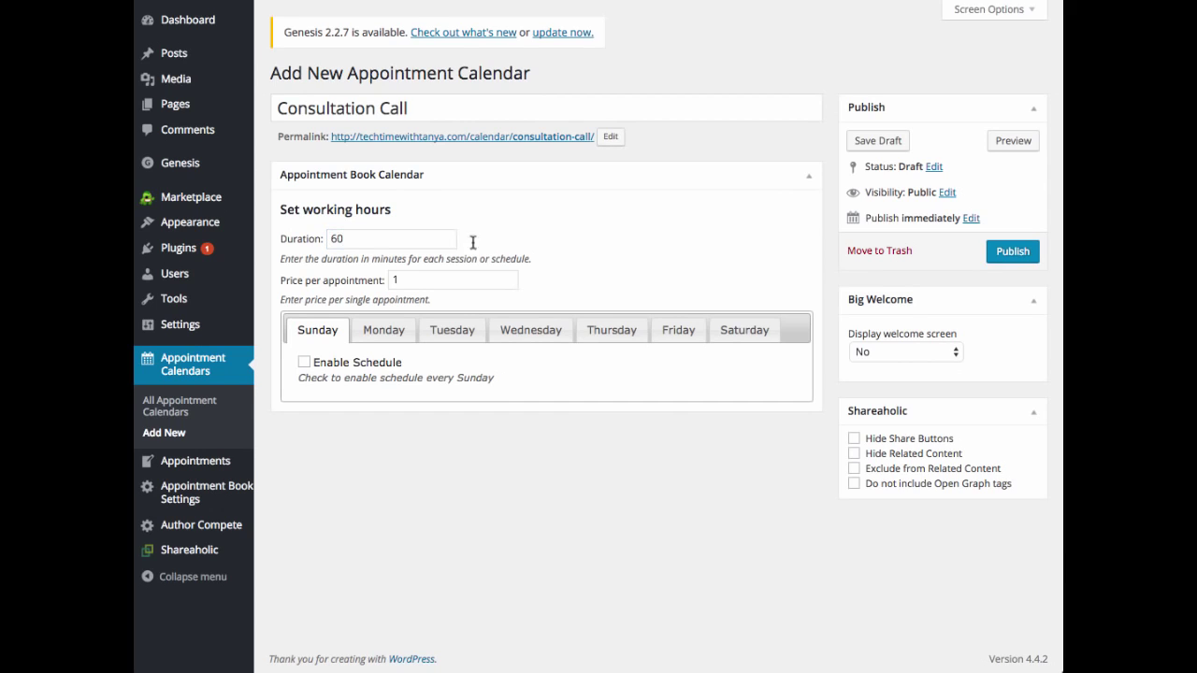
pyautogui.doubleClick(404, 280)
pyautogui.write('0')
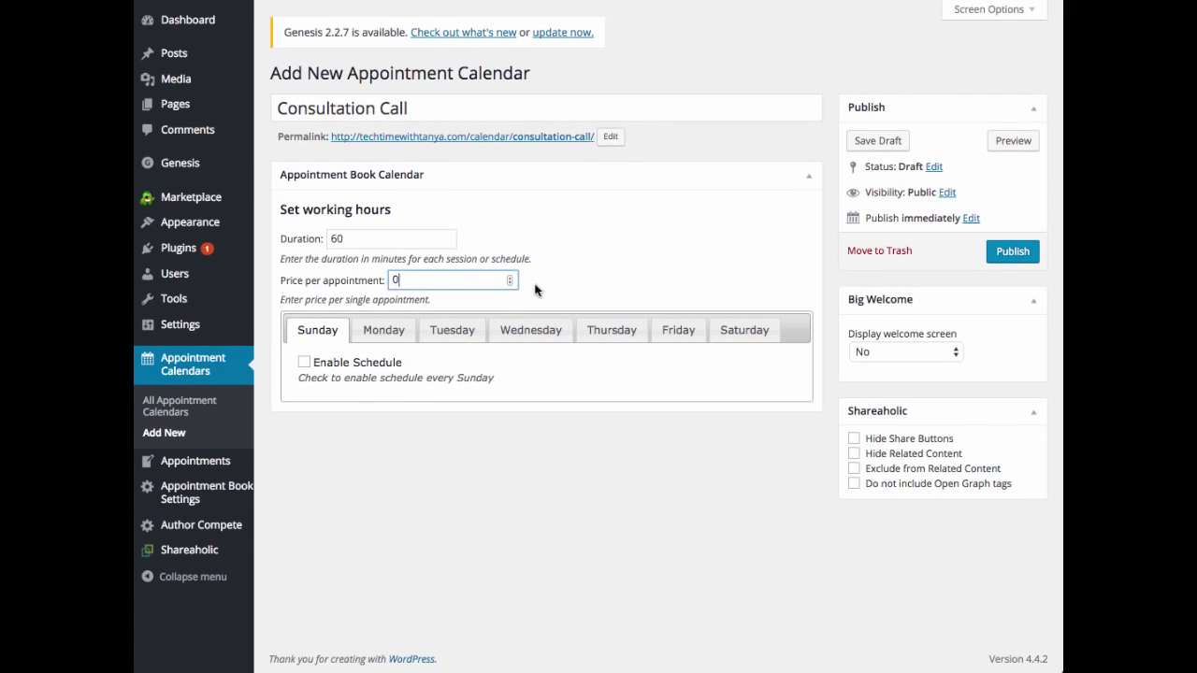
pyautogui.click(466, 315)
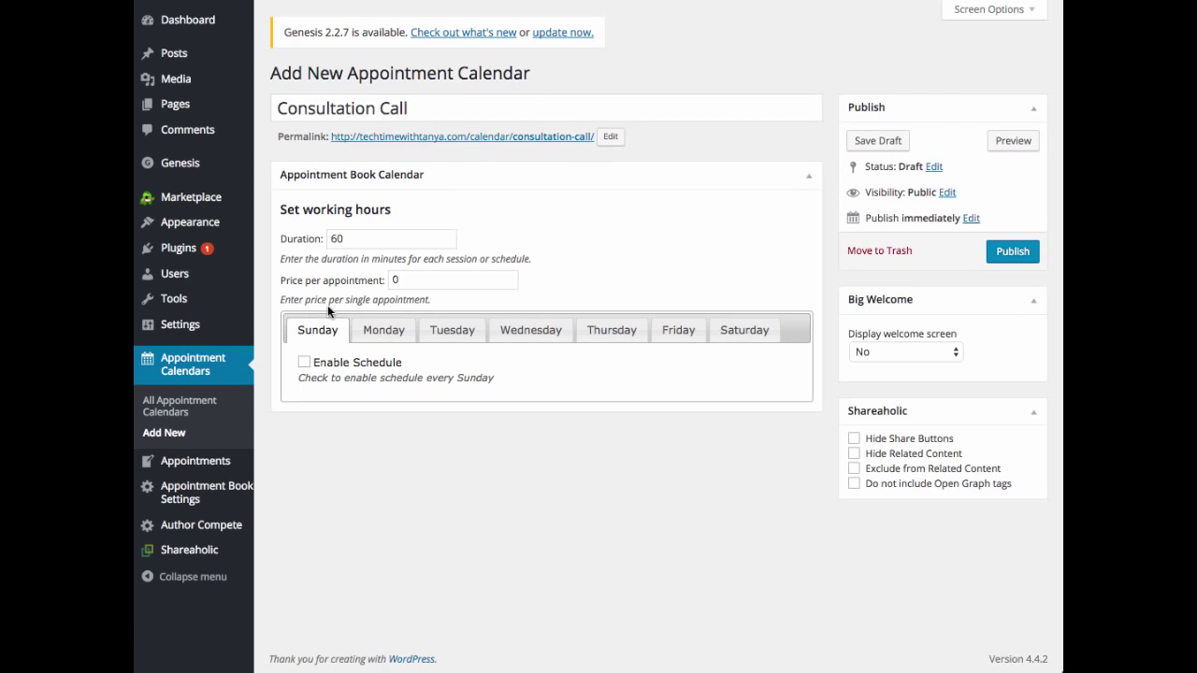
# - Enable the Monday schedule and set its first time slot to 08:00
pyautogui.click(371, 338)
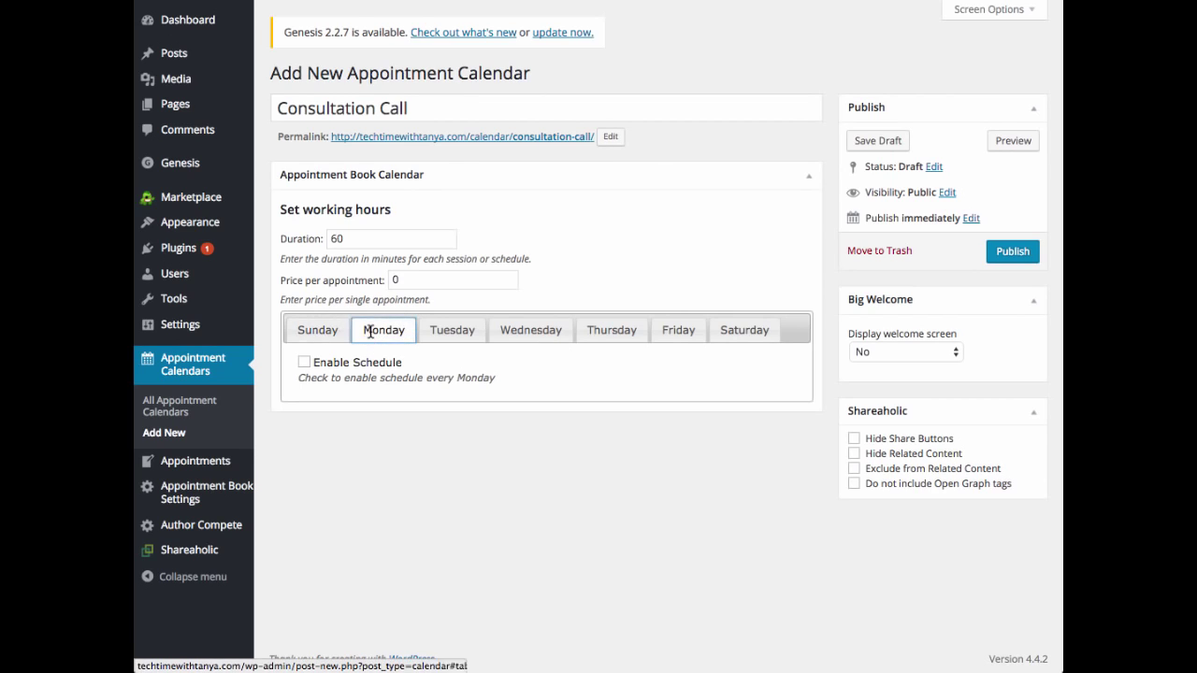
pyautogui.click(304, 363)
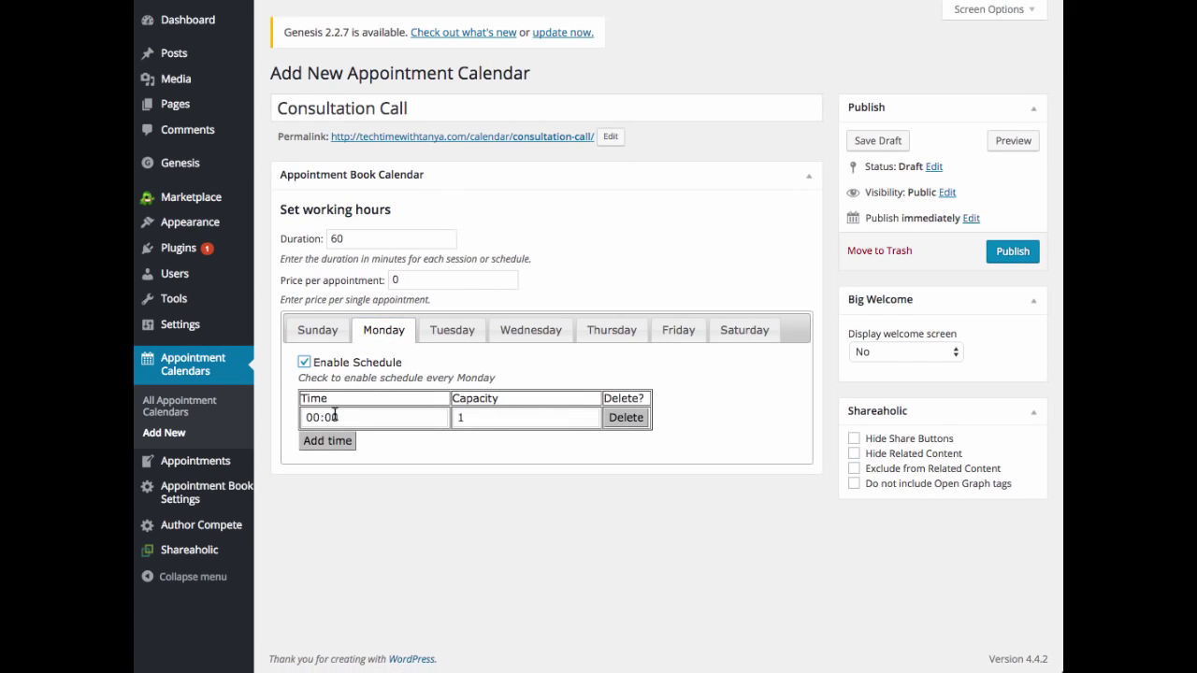
pyautogui.click(335, 415)
pyautogui.click(415, 474)
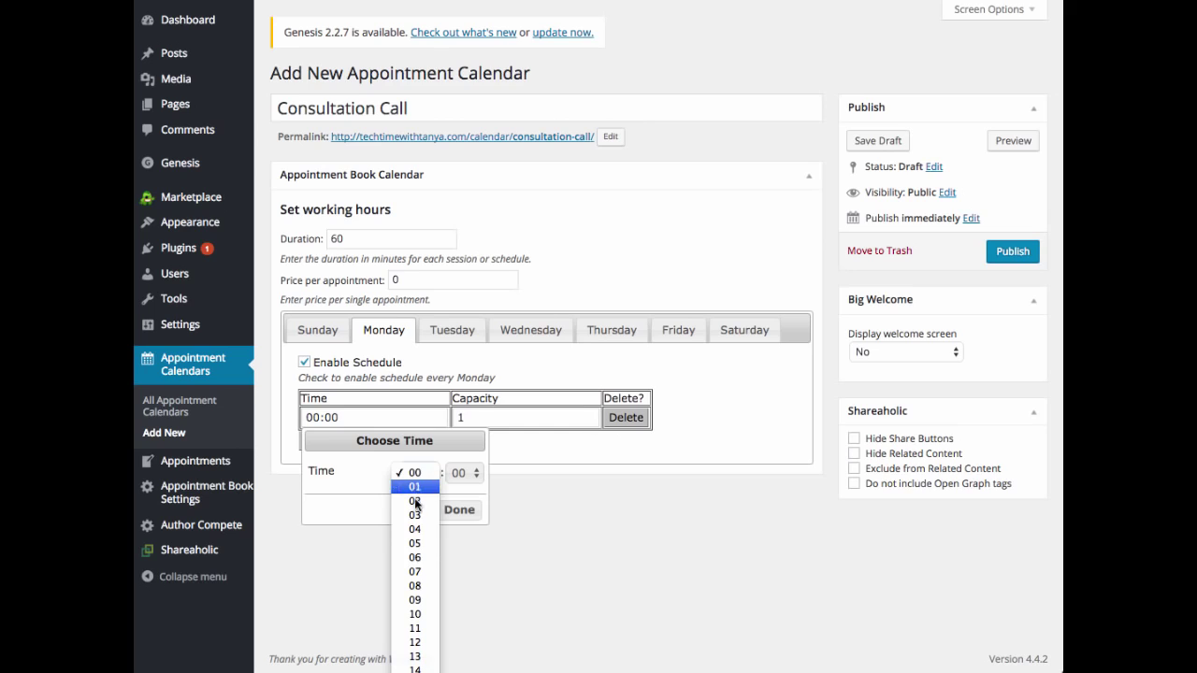
pyautogui.click(414, 586)
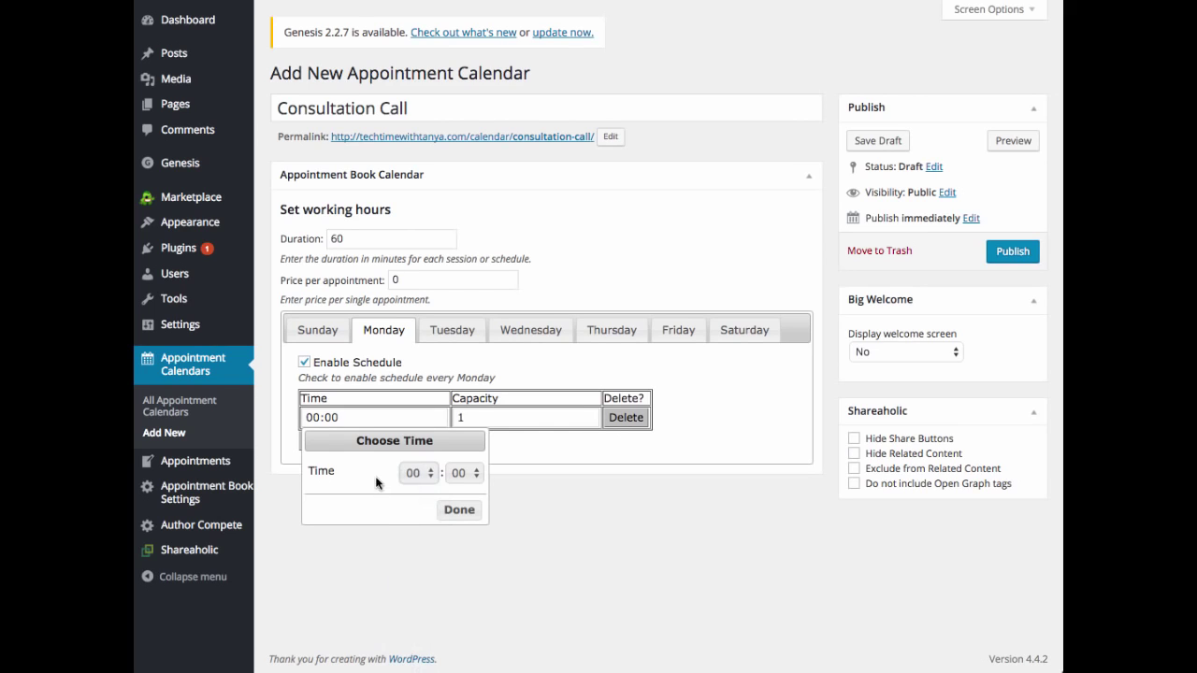
pyautogui.click(456, 511)
# - Add a second Monday time slot at 09:00
pyautogui.click(338, 439)
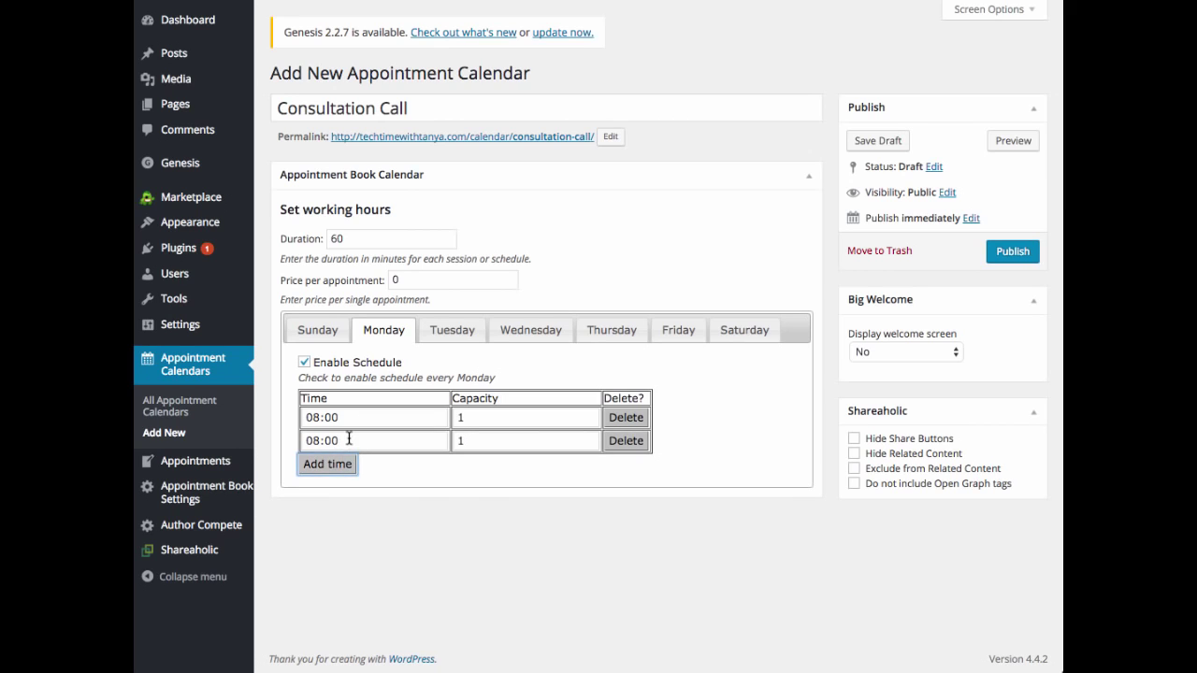
pyautogui.click(349, 439)
pyautogui.click(454, 496)
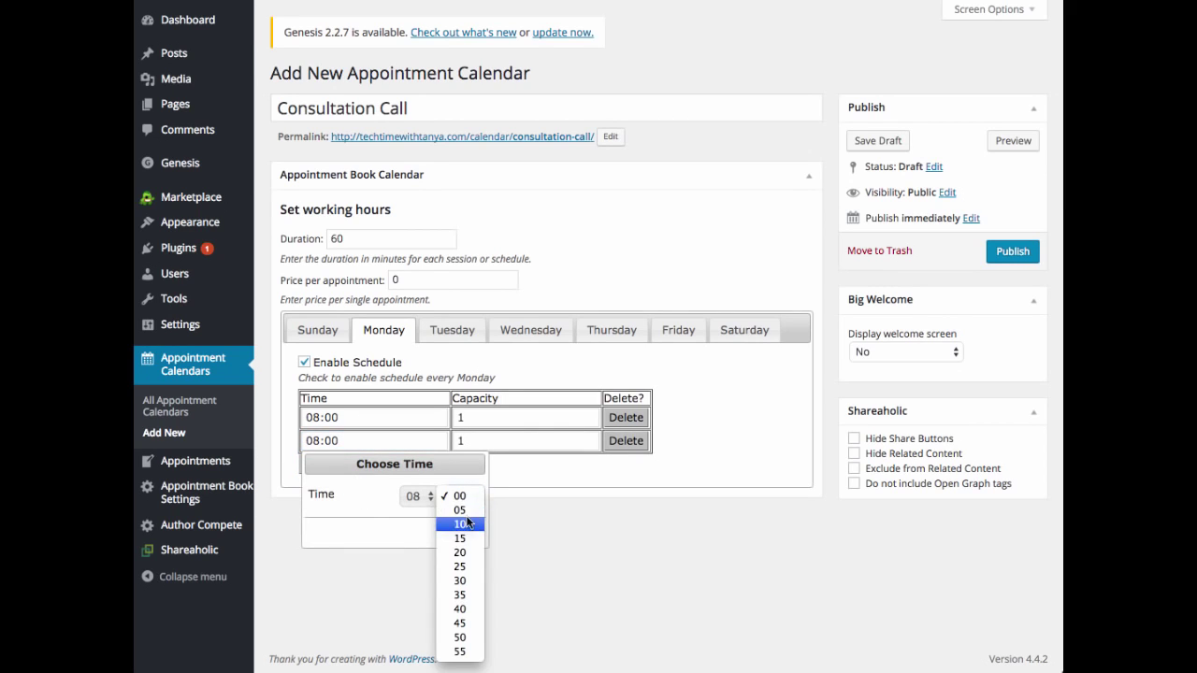
pyautogui.click(412, 501)
pyautogui.click(413, 499)
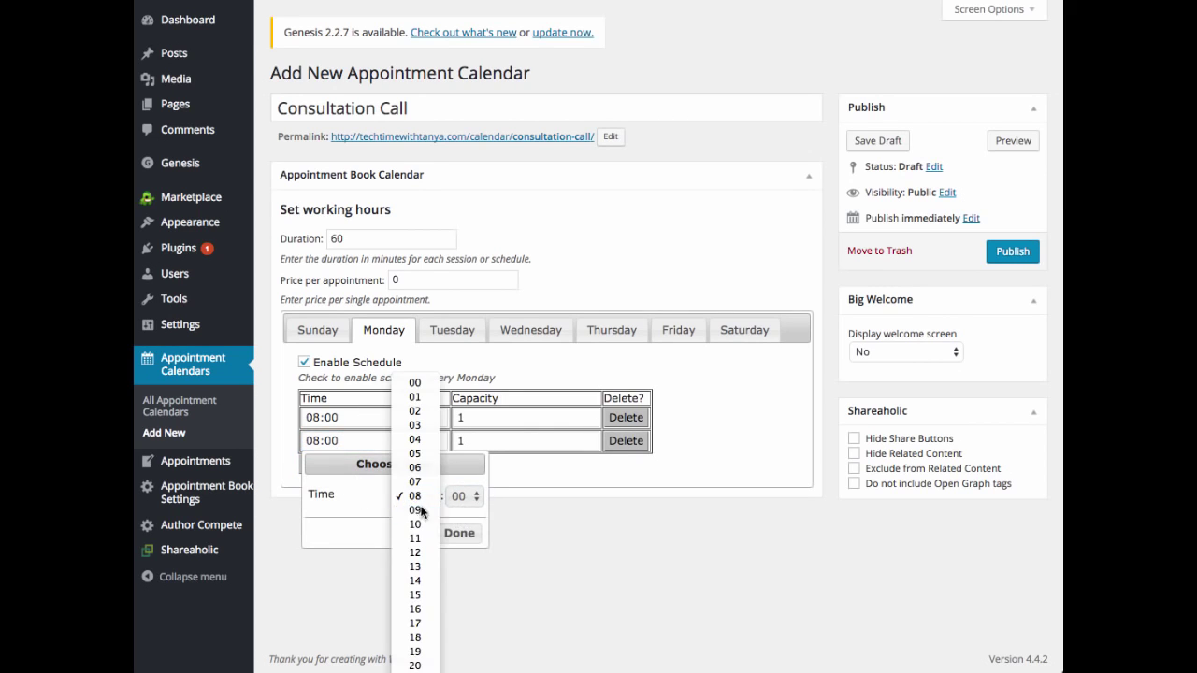
pyautogui.click(416, 510)
pyautogui.click(458, 533)
# - Add a third Monday time slot at 14:00 and review the slots' capacity
pyautogui.click(339, 464)
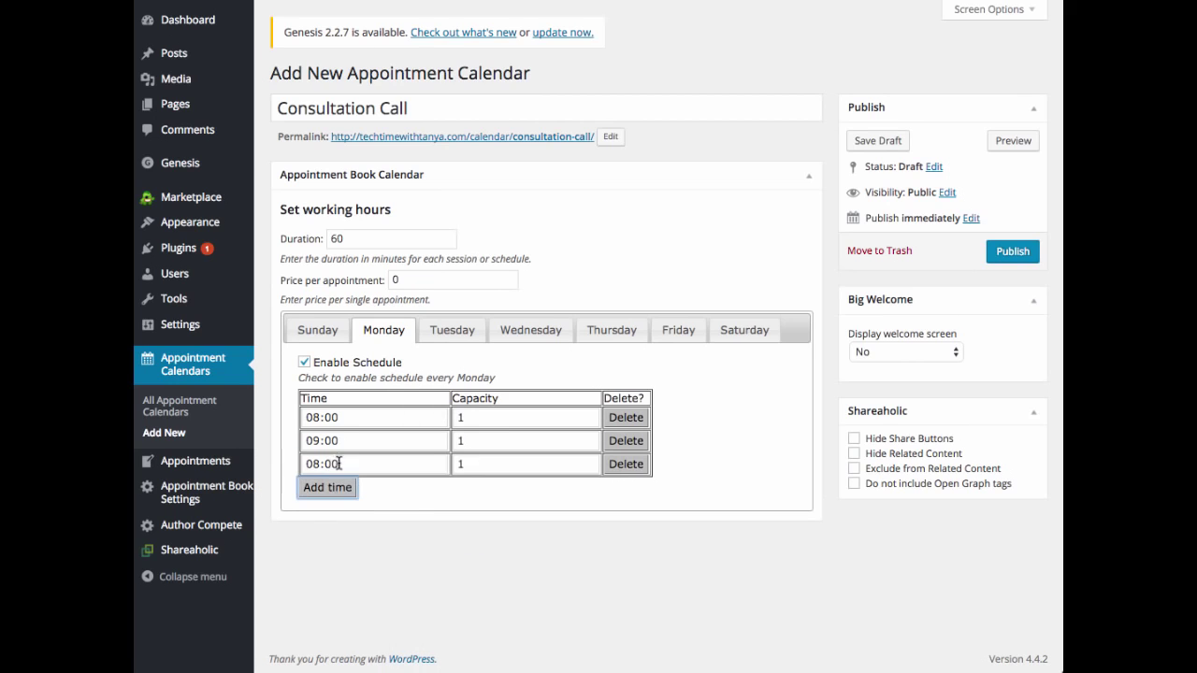
pyautogui.click(361, 465)
pyautogui.click(422, 519)
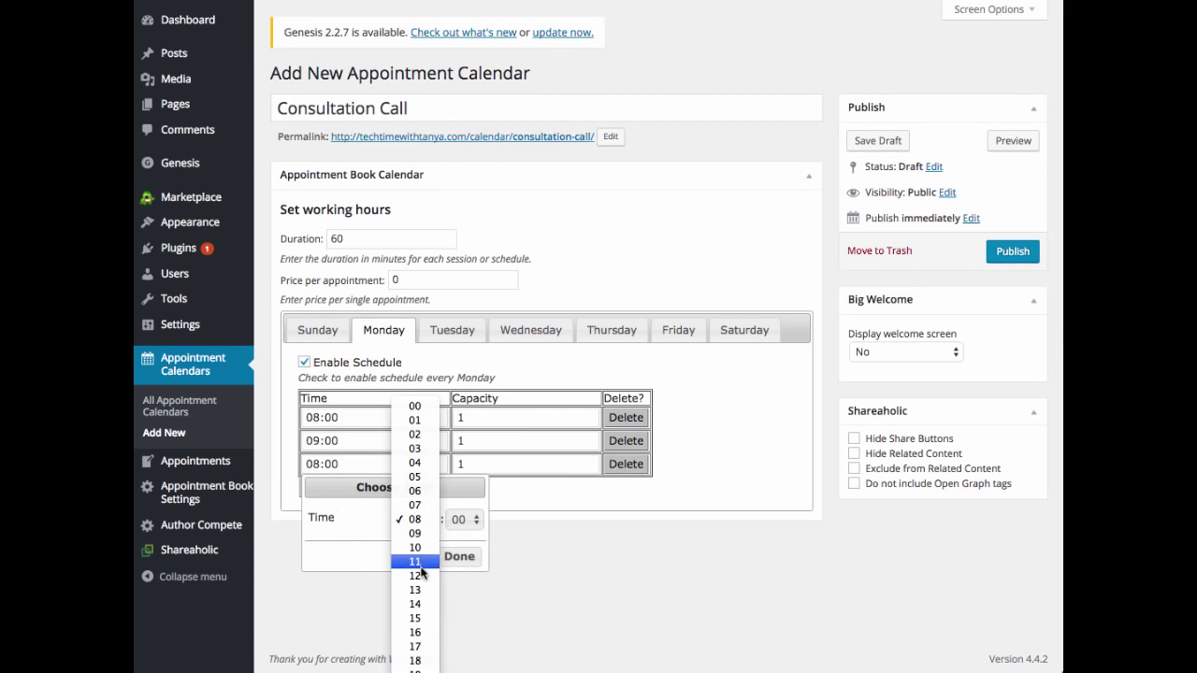
pyautogui.click(420, 604)
pyautogui.click(458, 557)
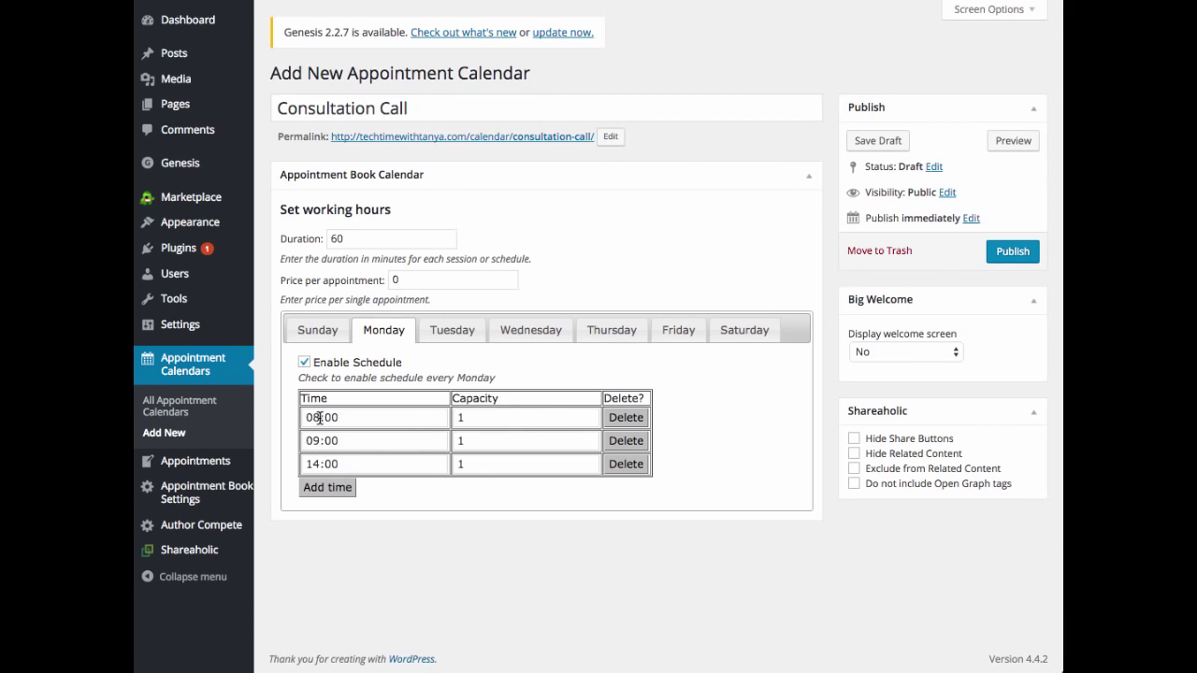
pyautogui.click(589, 415)
pyautogui.click(498, 490)
# - Look through the calendar's schedule options for Tuesday through Saturday
pyautogui.click(453, 331)
pyautogui.click(515, 329)
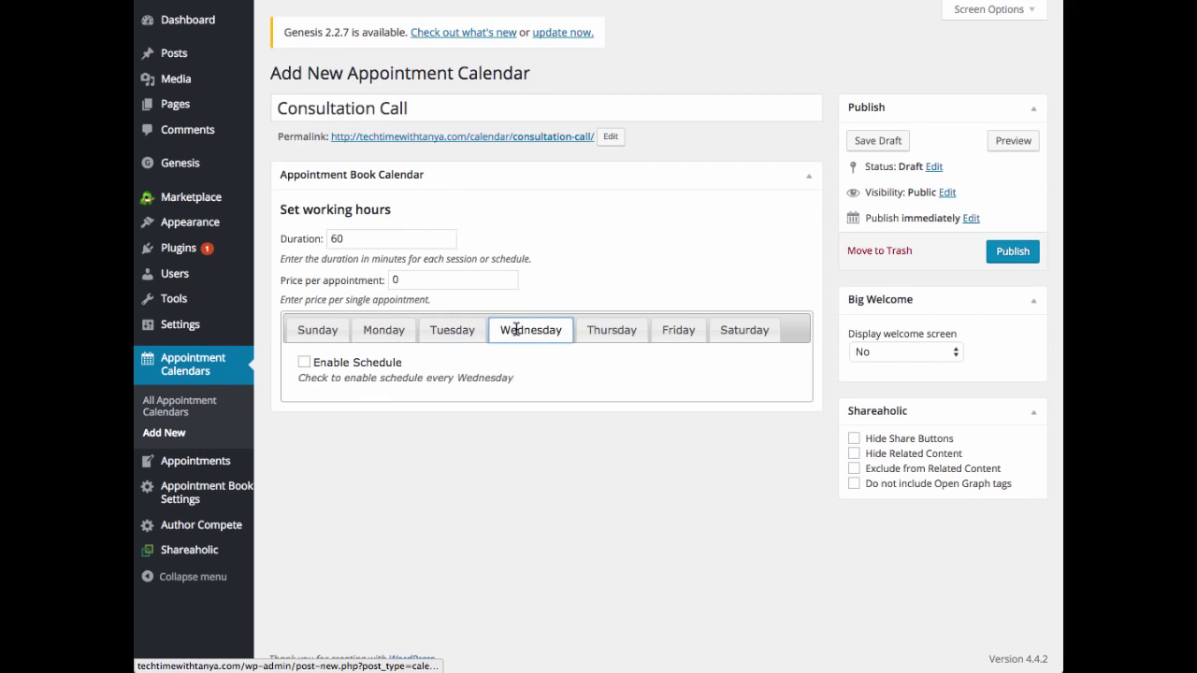
pyautogui.click(613, 331)
pyautogui.click(673, 333)
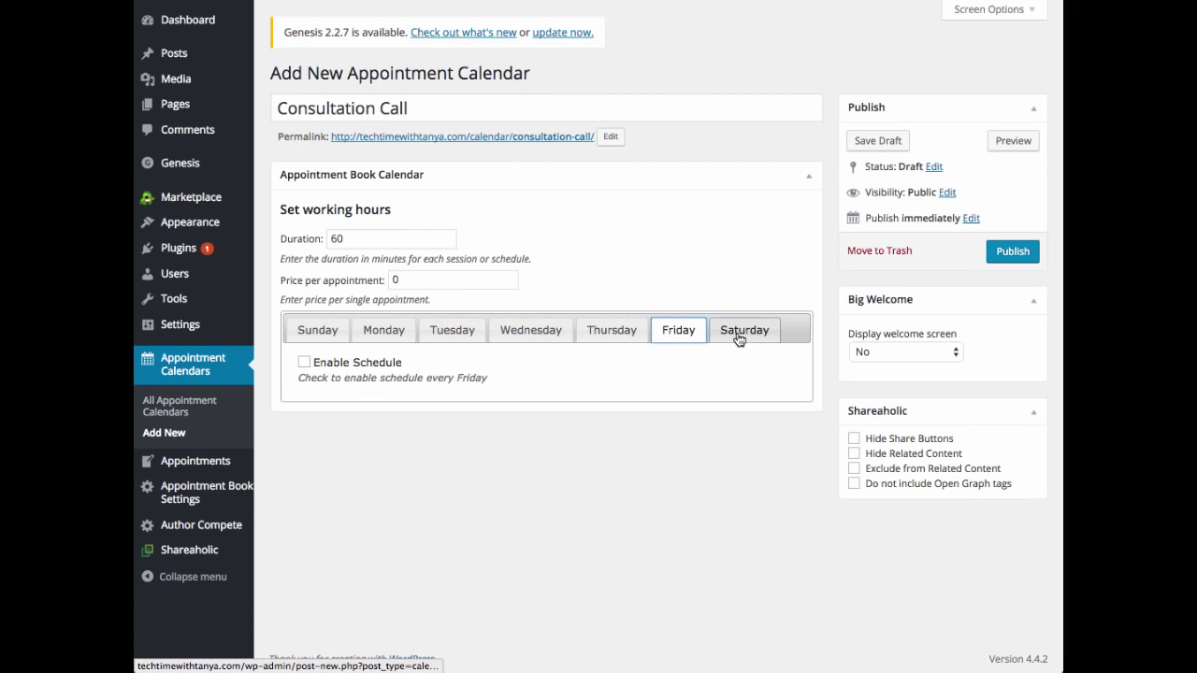
pyautogui.click(739, 337)
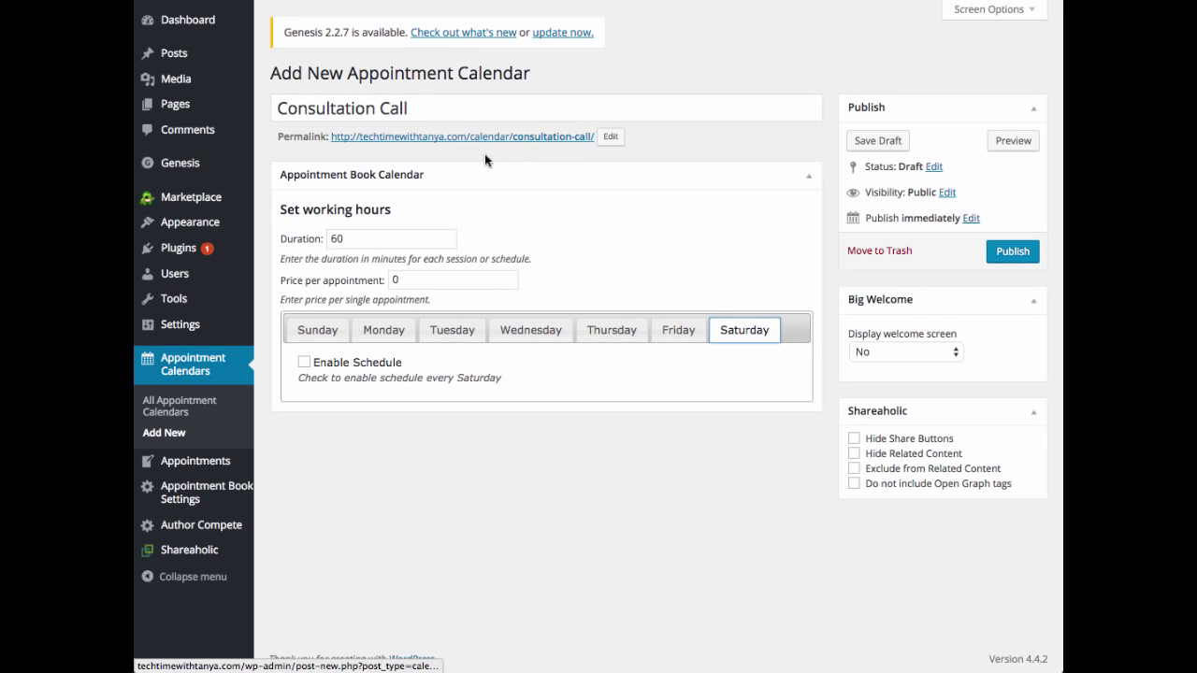
# - Publish the Consultation Call calendar and preview it
pyautogui.click(1007, 253)
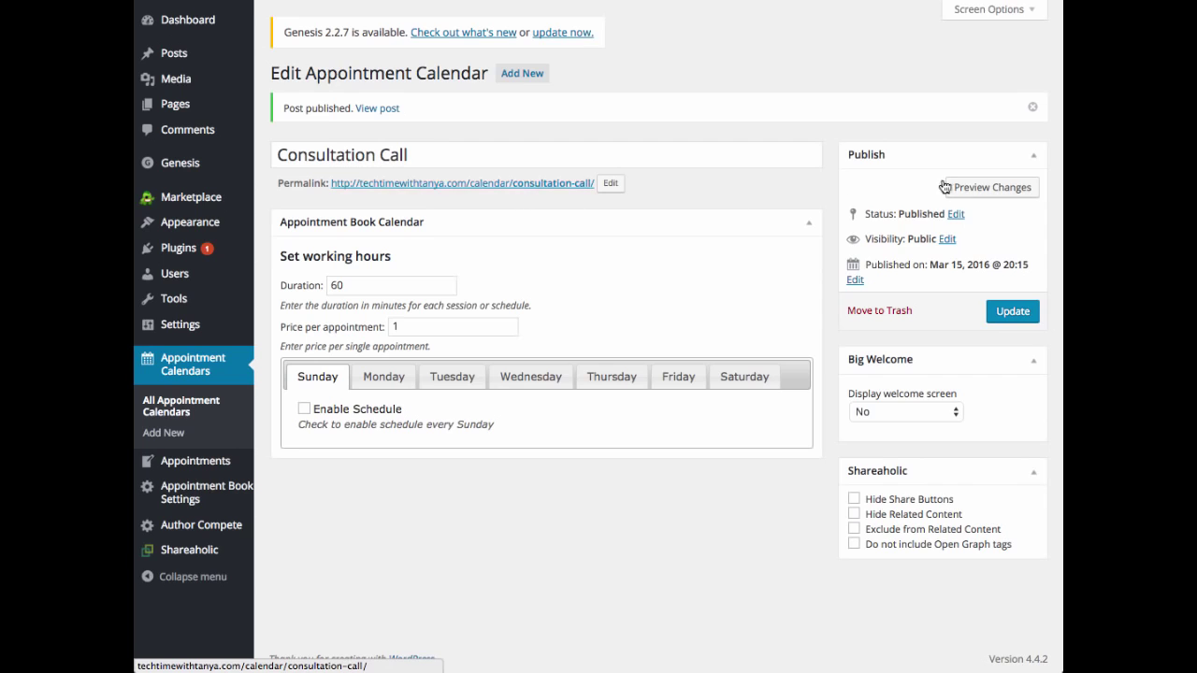
pyautogui.click(977, 185)
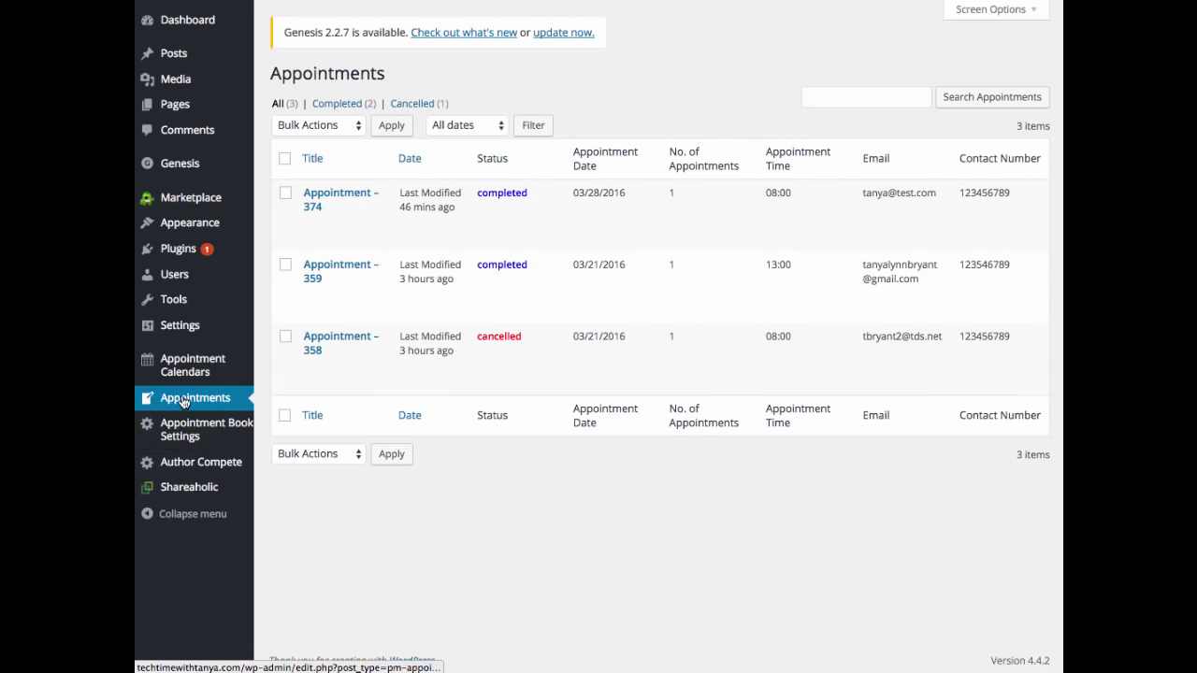
# - Review the list of booked appointments and open the completed appointment dated 03/28/2016
pyautogui.click(223, 400)
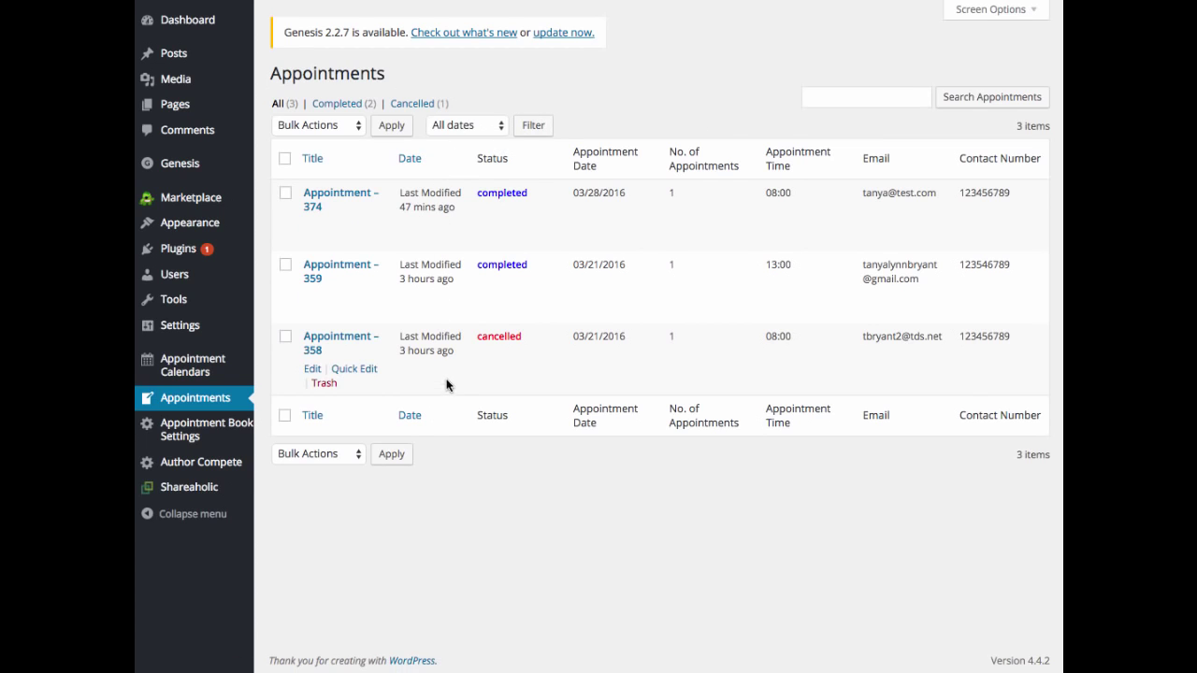
pyautogui.click(339, 196)
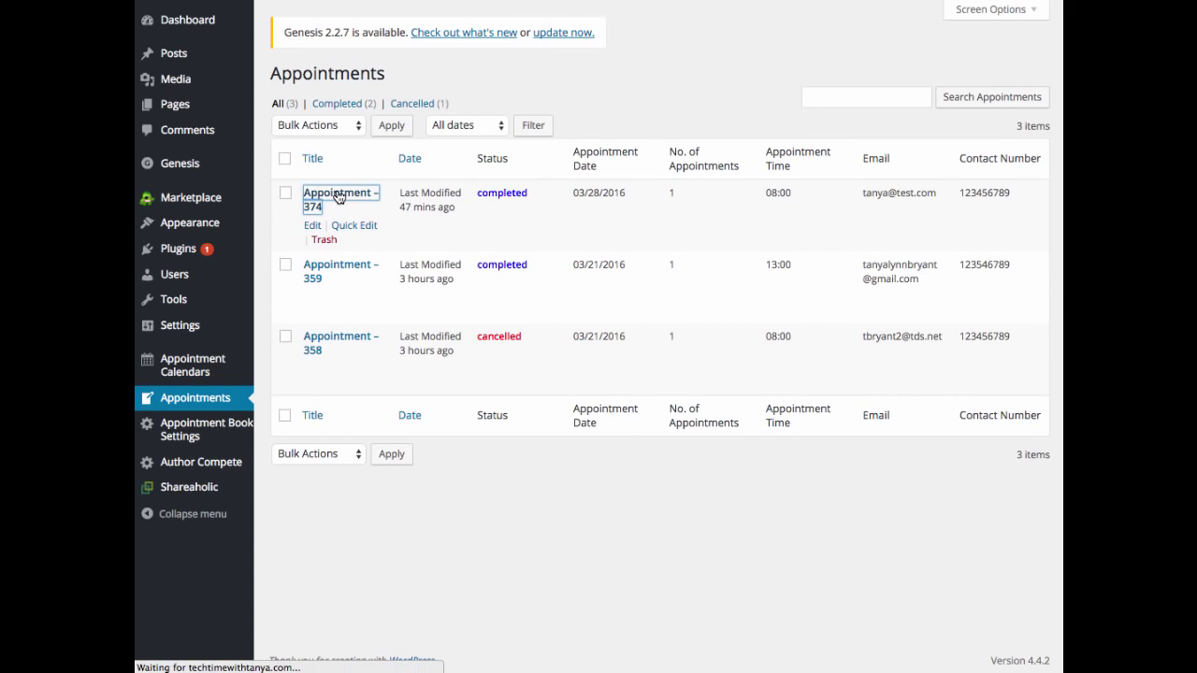